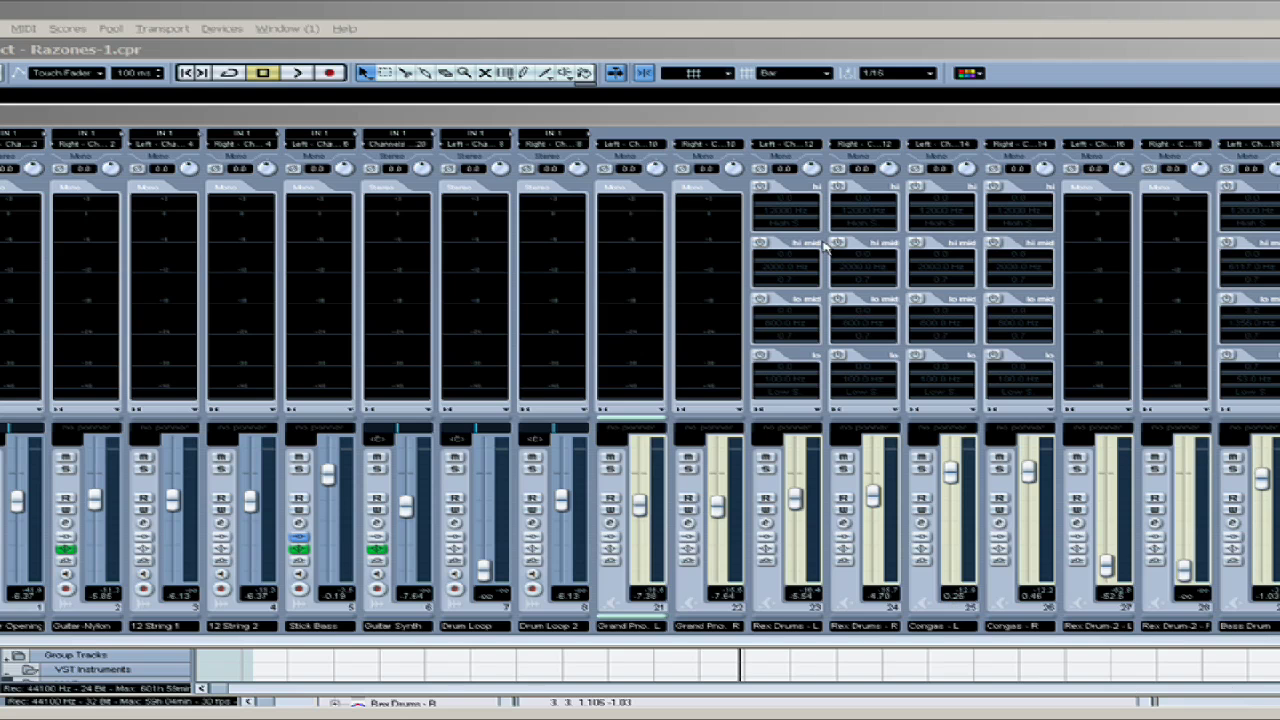
Step: Show the Transport panel and open the Generic Remote settings in Device Setup
{"action": "key", "text": "F2"}
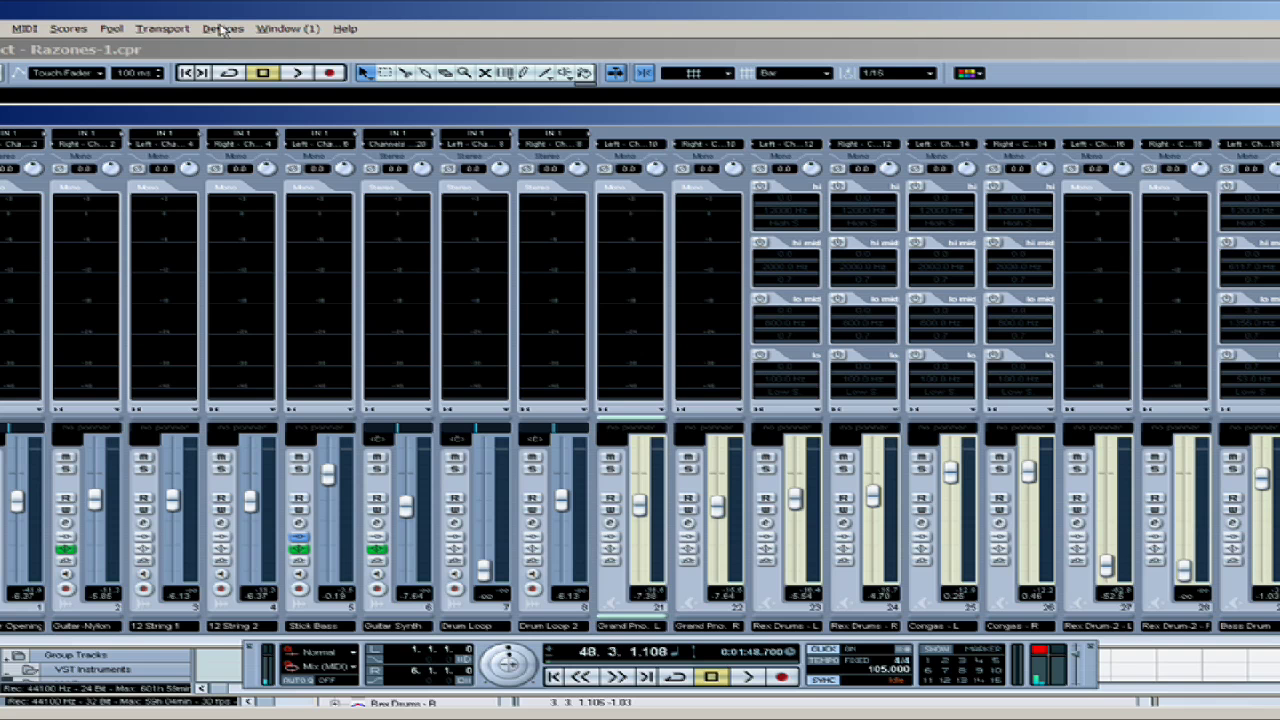
{"action": "left_click", "coordinate": [222, 28]}
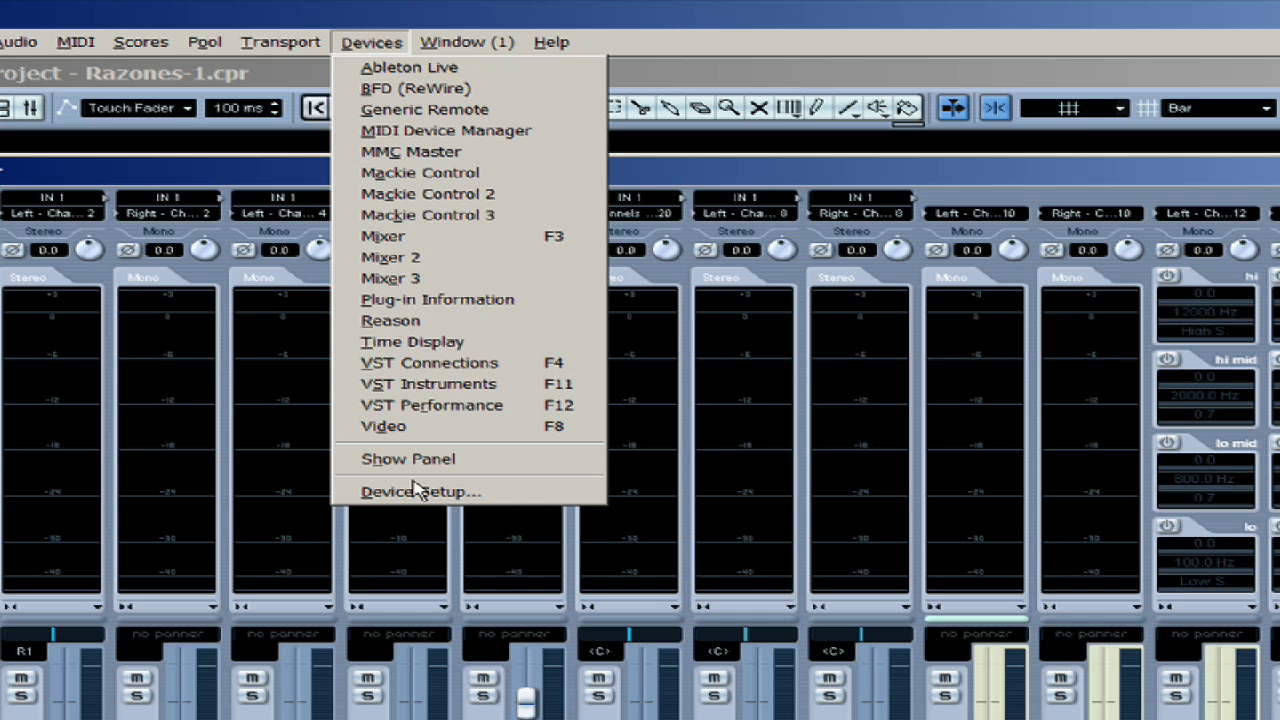
{"action": "left_click", "coordinate": [417, 490]}
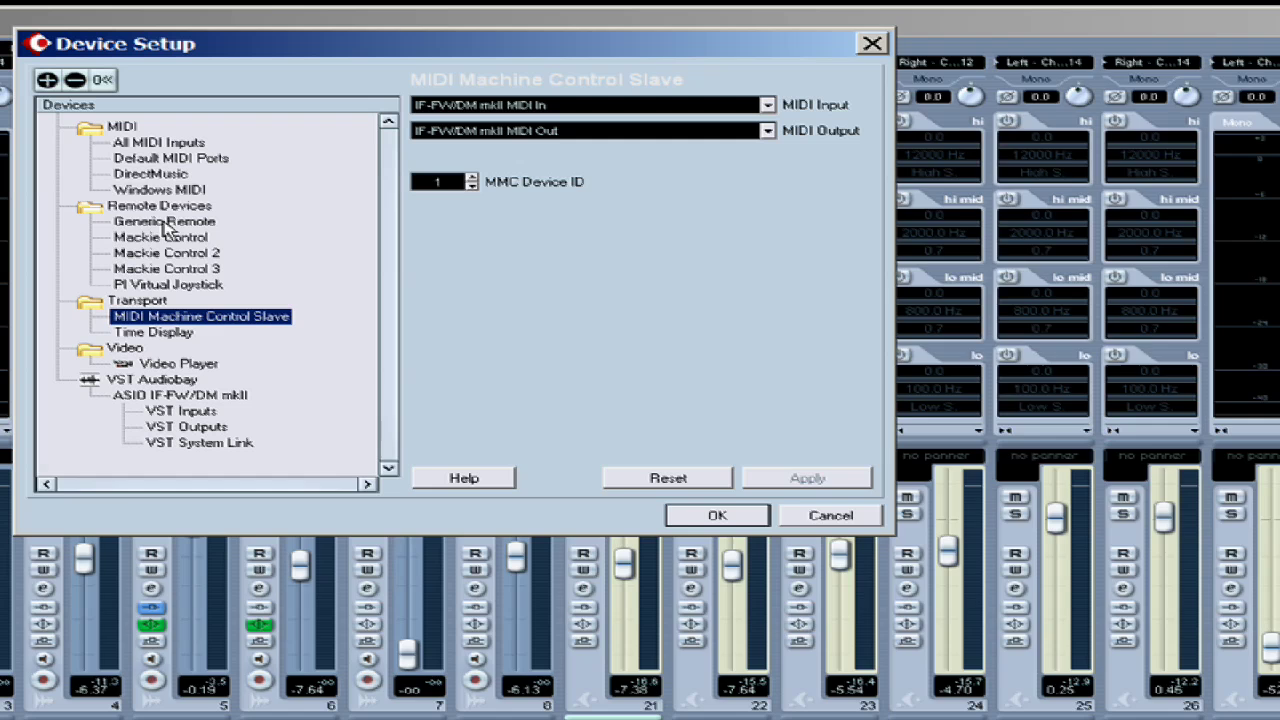
{"action": "left_click", "coordinate": [497, 384]}
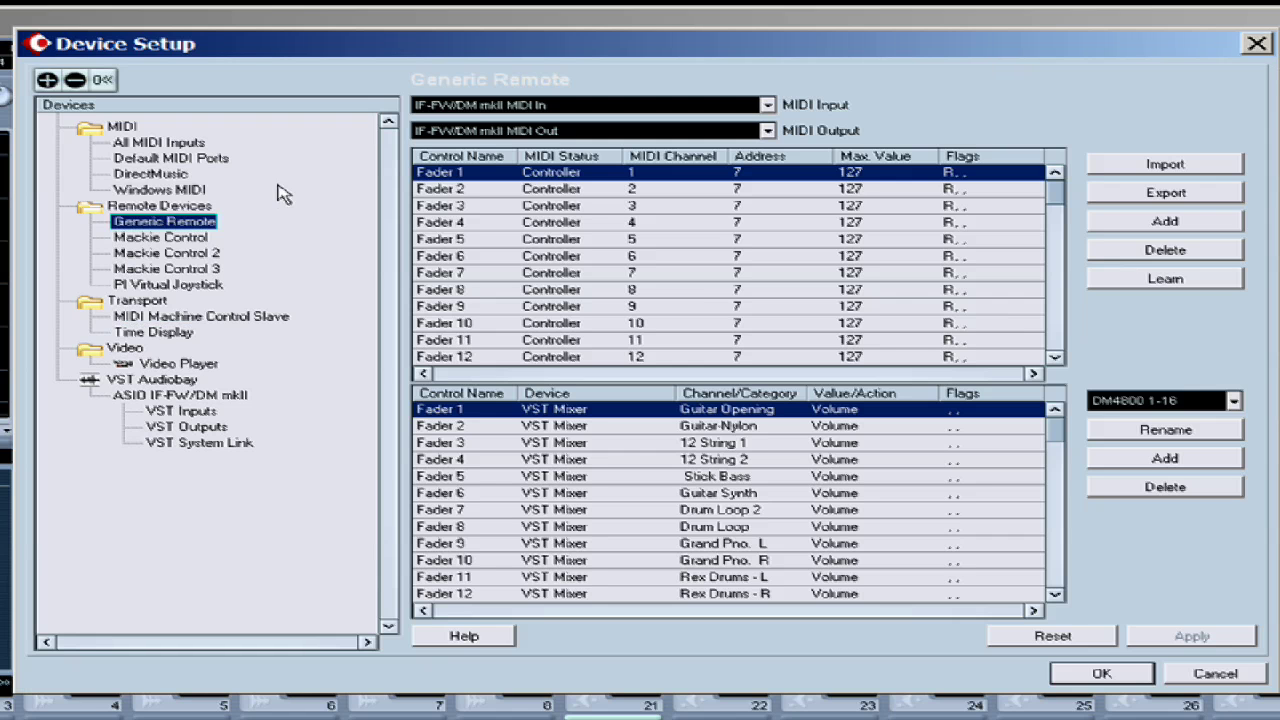
Step: Choose Controller as the MIDI status of Fader 1 in the Generic Remote control list
{"action": "scroll", "coordinate": [458, 192], "scroll_direction": "down", "scroll_amount": 2}
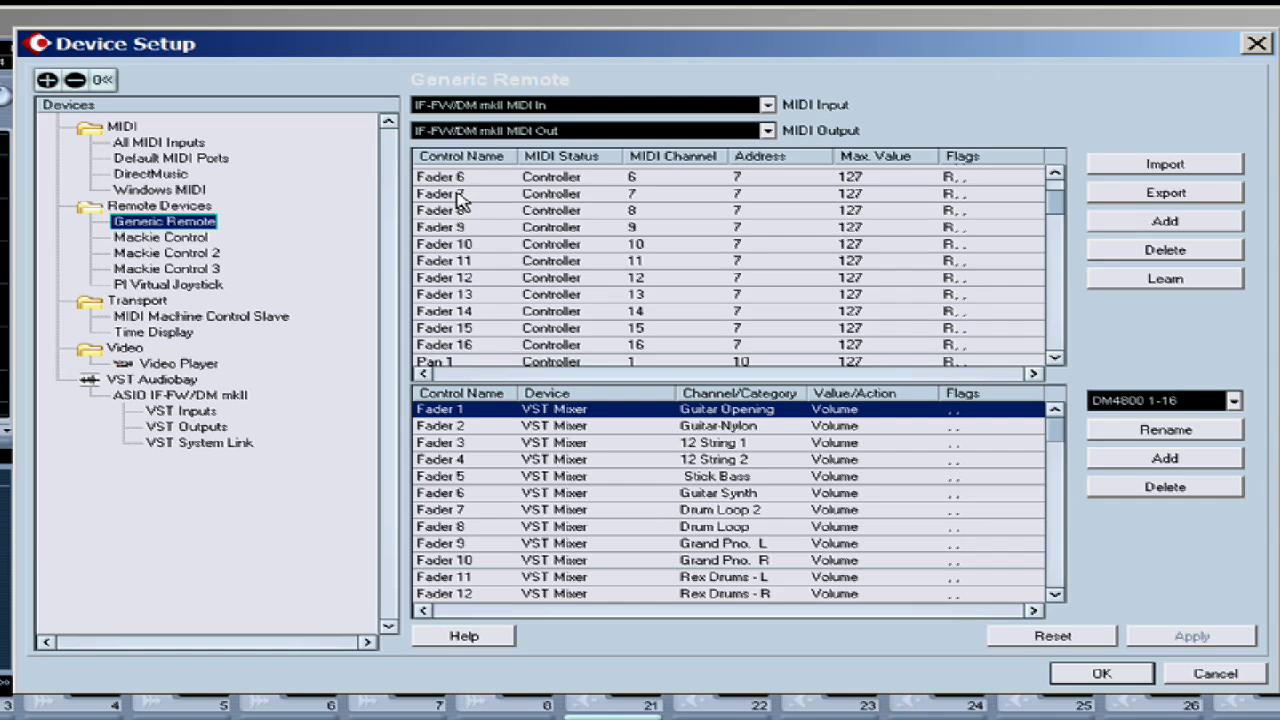
{"action": "scroll", "coordinate": [527, 247], "scroll_direction": "up", "scroll_amount": 2}
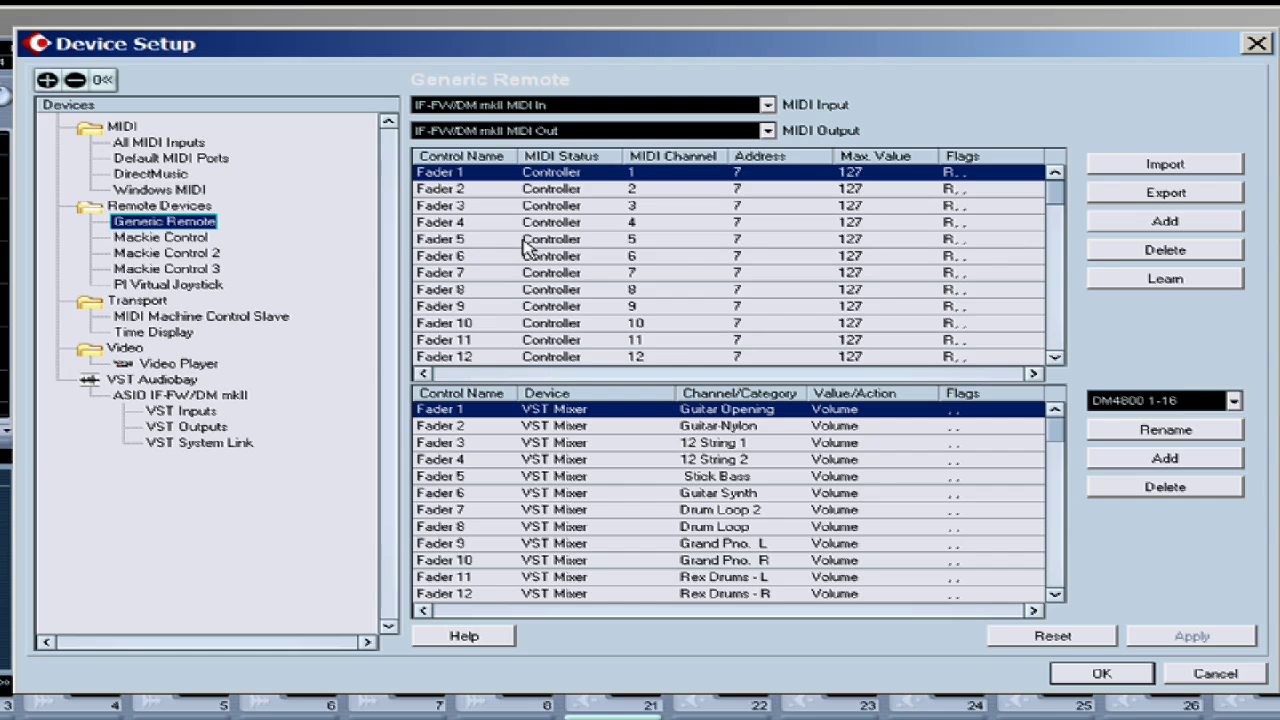
{"action": "left_click", "coordinate": [563, 177]}
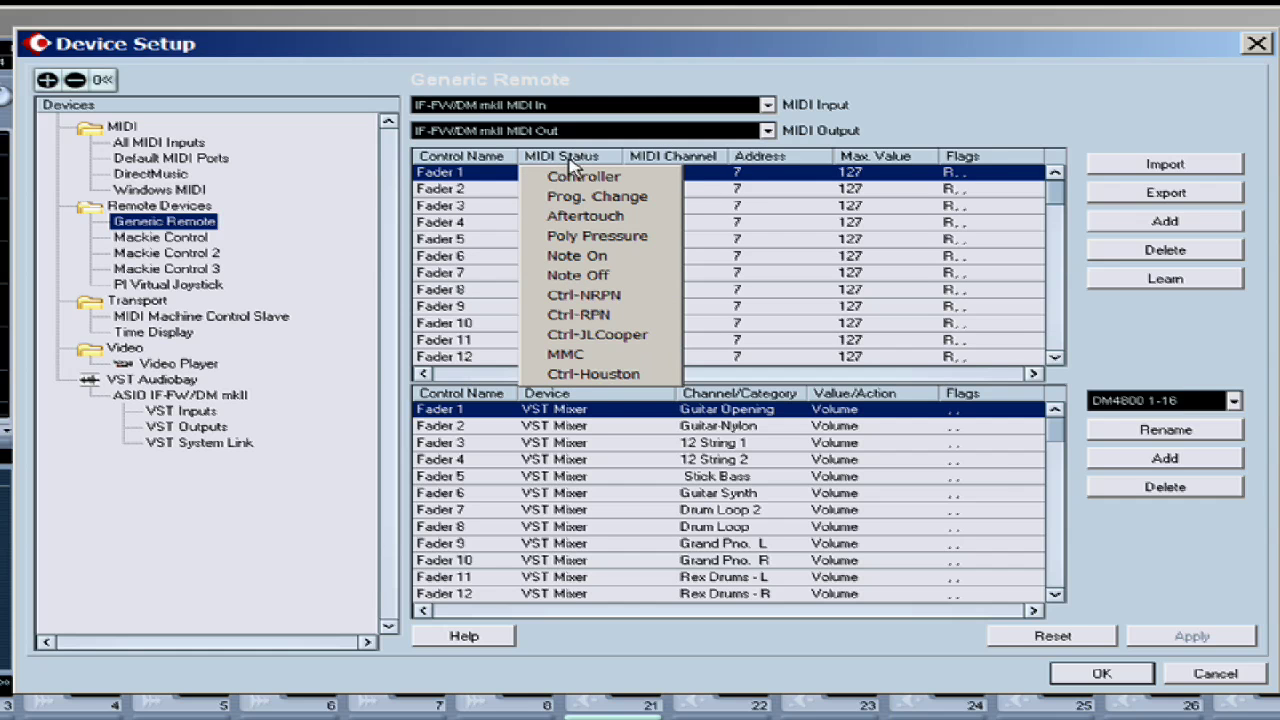
{"action": "left_click", "coordinate": [574, 176]}
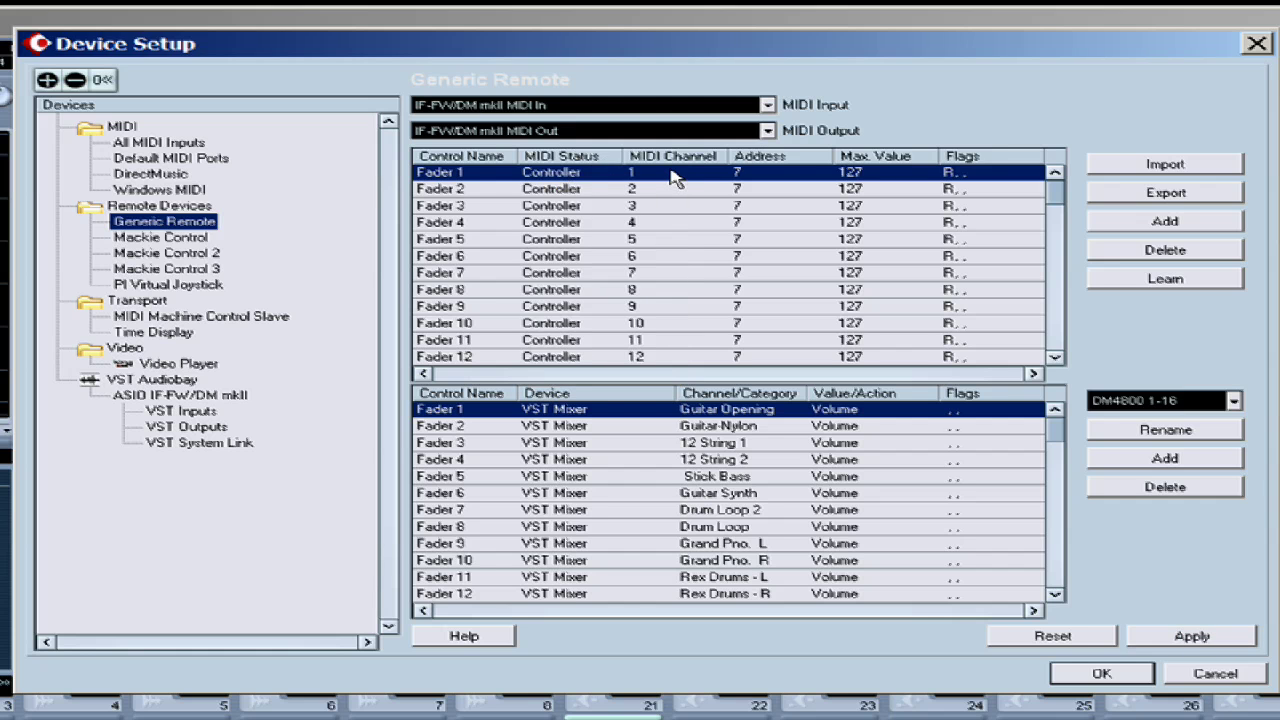
Step: Examine the MIDI channel and address assignments of the fader and pan controls, and the list of available remote banks
{"action": "scroll", "coordinate": [663, 354], "scroll_direction": "down", "scroll_amount": 4}
{"action": "scroll", "coordinate": [665, 352], "scroll_direction": "up", "scroll_amount": 4}
{"action": "scroll", "coordinate": [772, 198], "scroll_direction": "down", "scroll_amount": 4}
{"action": "scroll", "coordinate": [772, 198], "scroll_direction": "up", "scroll_amount": 4}
{"action": "scroll", "coordinate": [772, 198], "scroll_direction": "down", "scroll_amount": 2}
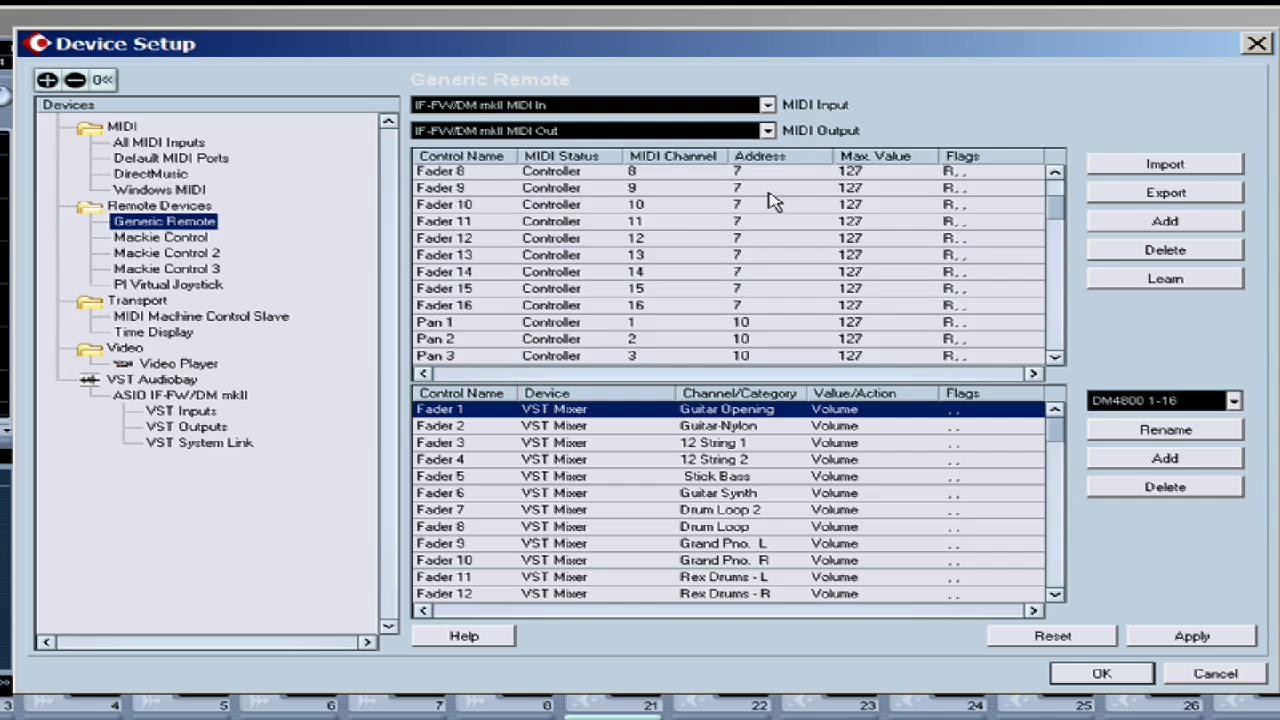
{"action": "scroll", "coordinate": [780, 250], "scroll_direction": "up", "scroll_amount": 2}
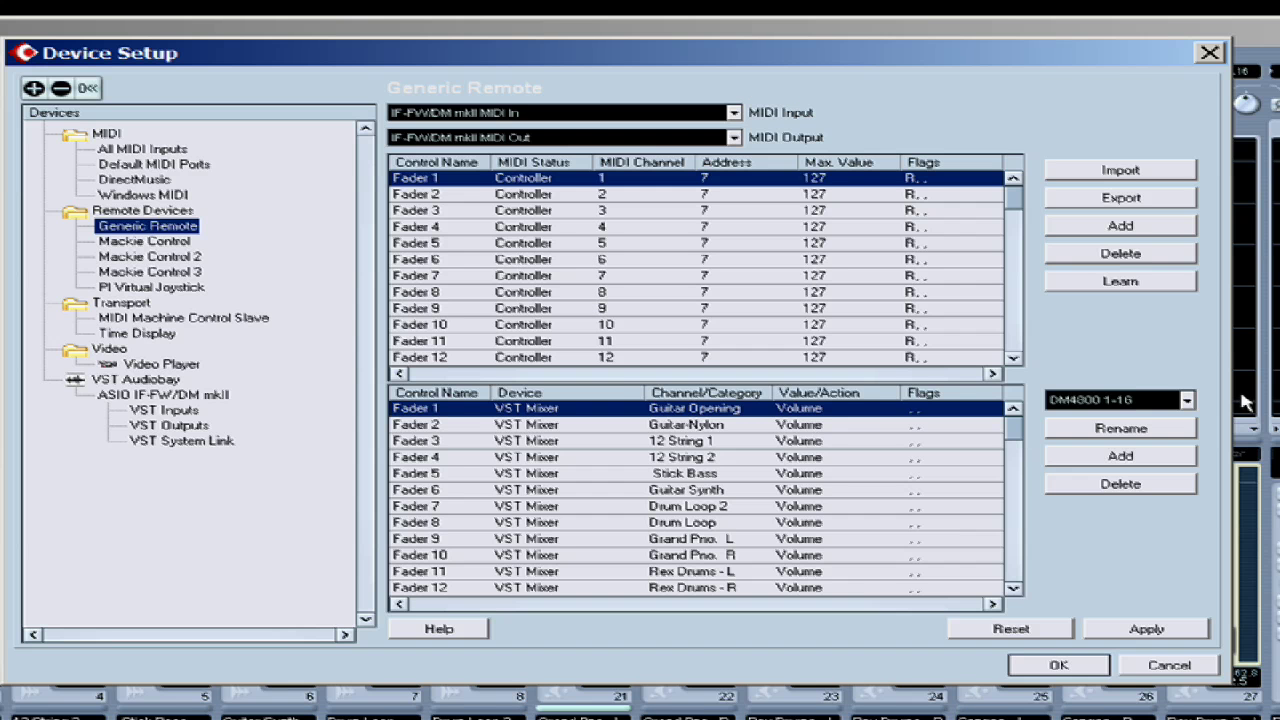
{"action": "left_click", "coordinate": [1162, 402]}
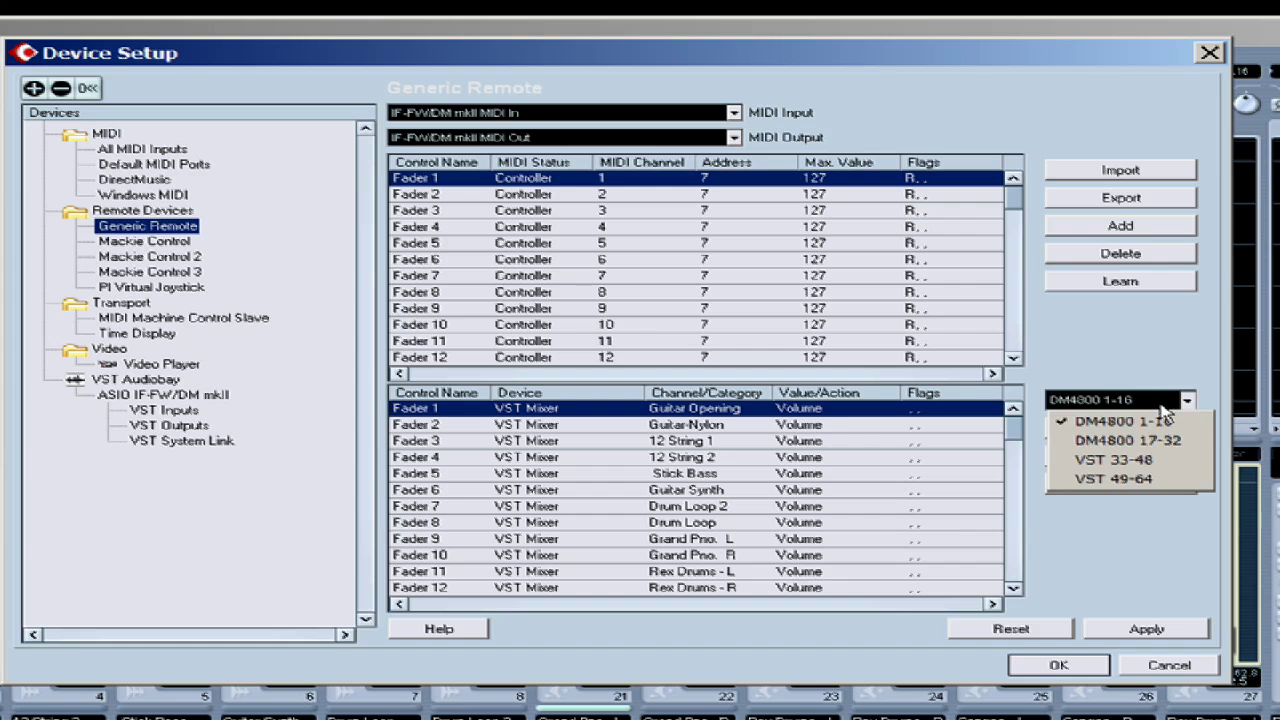
{"action": "left_click", "coordinate": [1142, 352]}
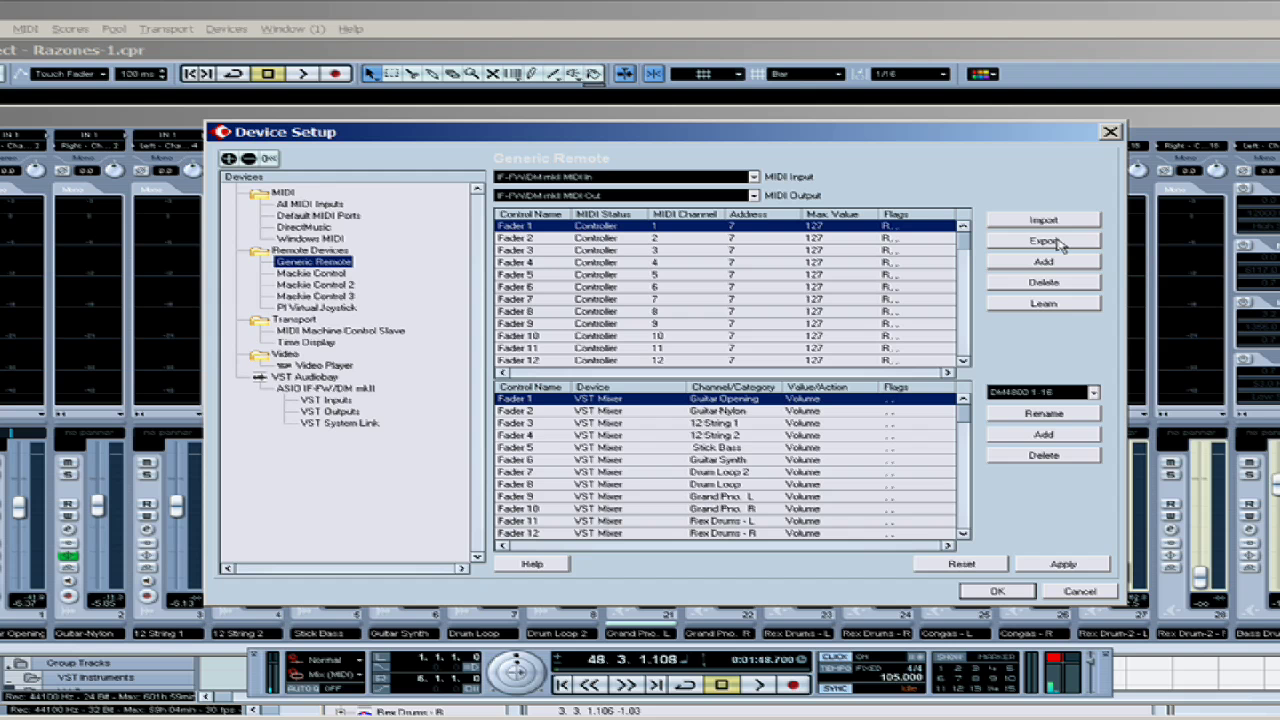
Step: View the export and import file dialogs for the Generic Remote setup, leaving each without saving or loading a file
{"action": "left_click", "coordinate": [1024, 204]}
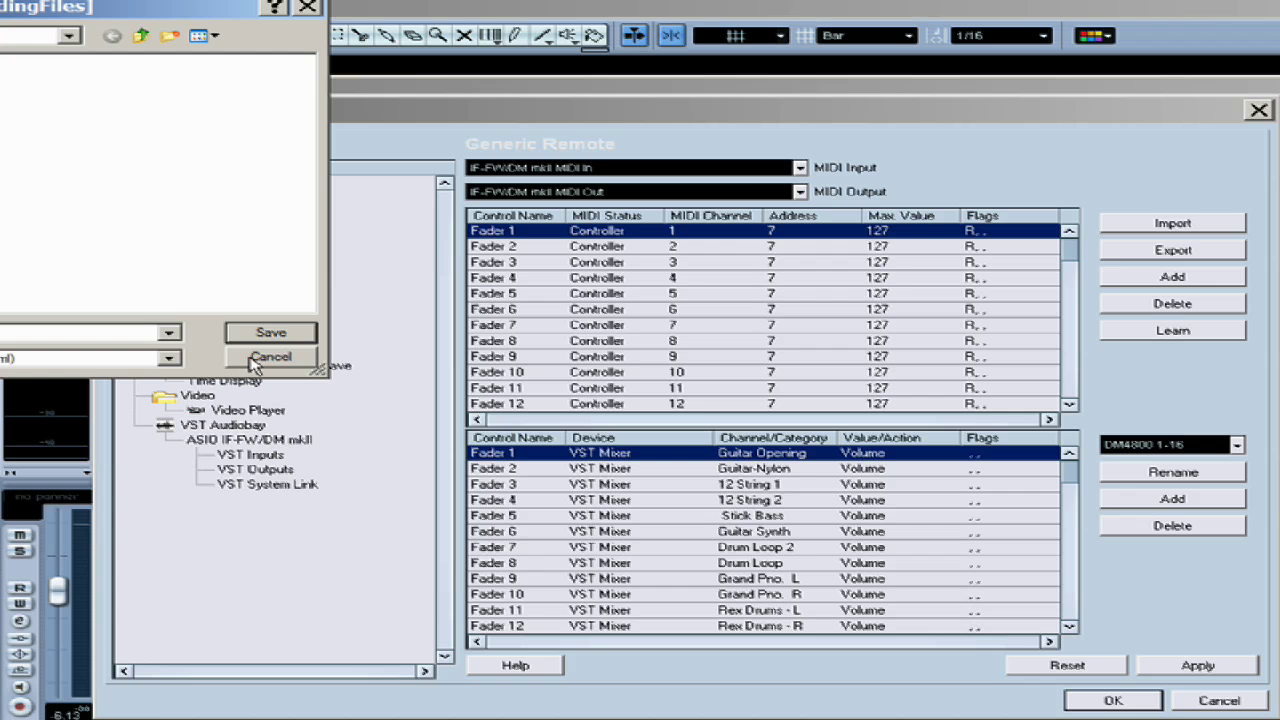
{"action": "left_click", "coordinate": [341, 323]}
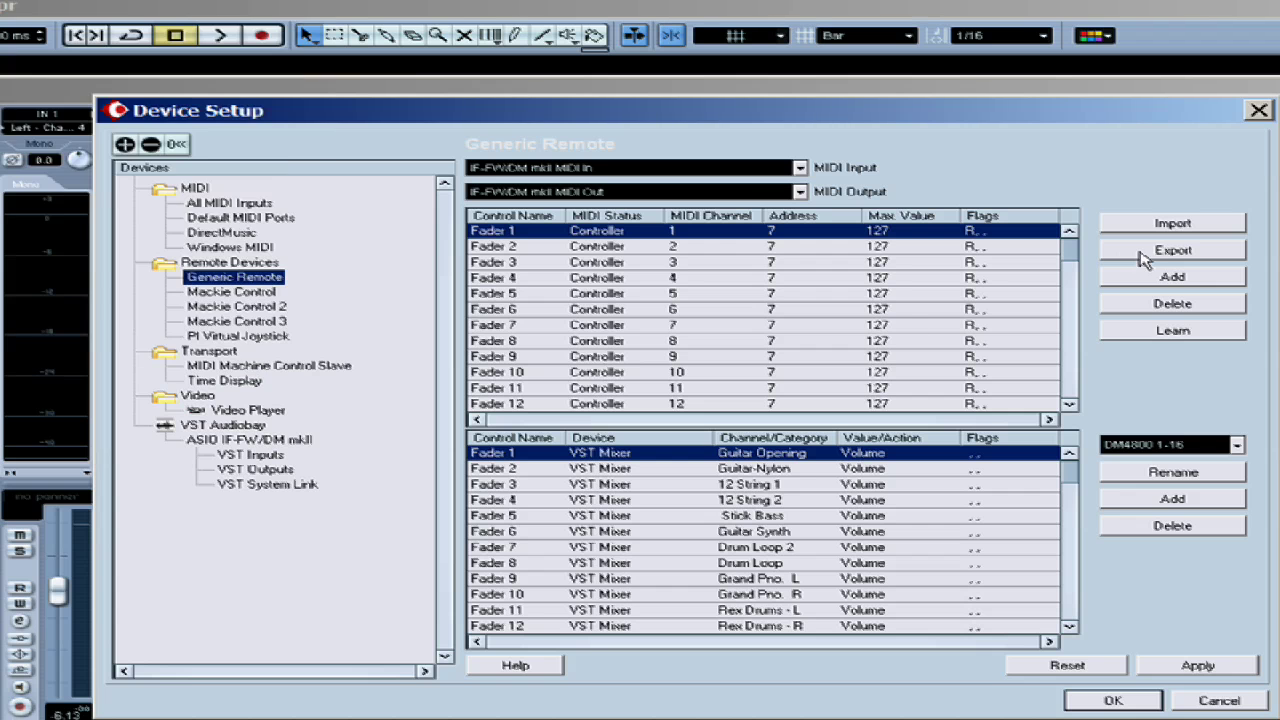
{"action": "left_click", "coordinate": [1166, 224]}
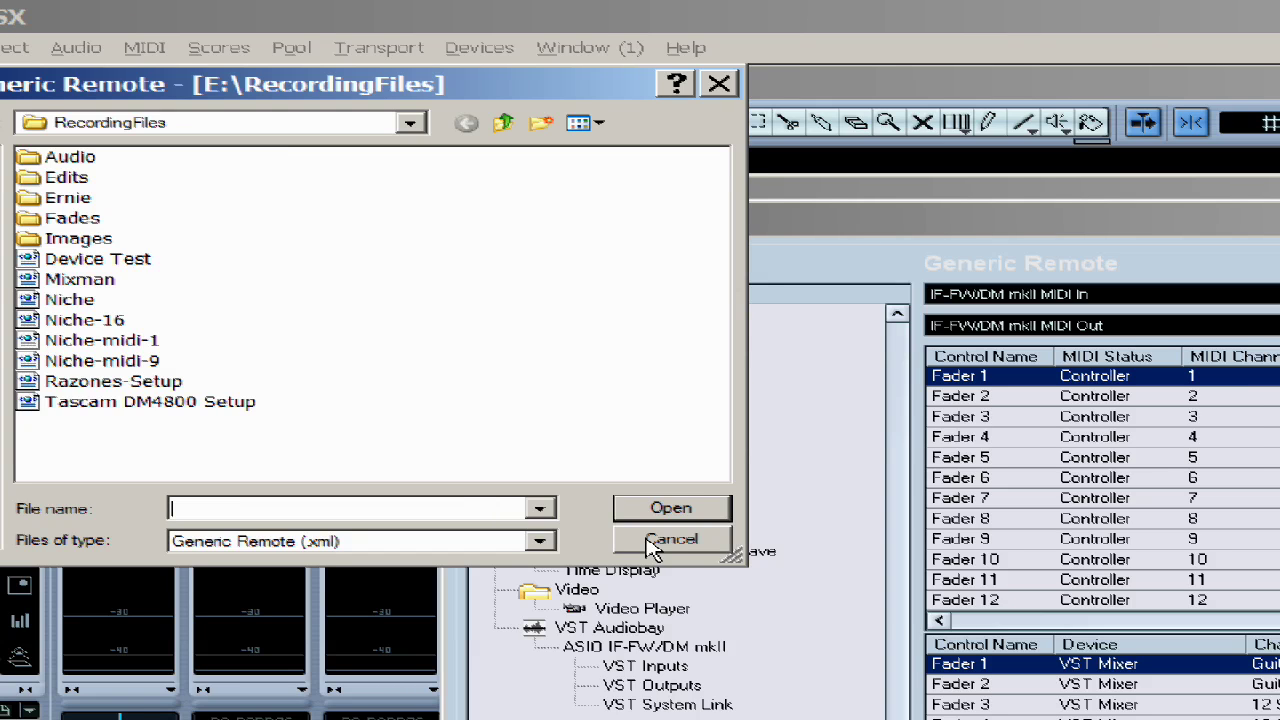
{"action": "left_click", "coordinate": [652, 548]}
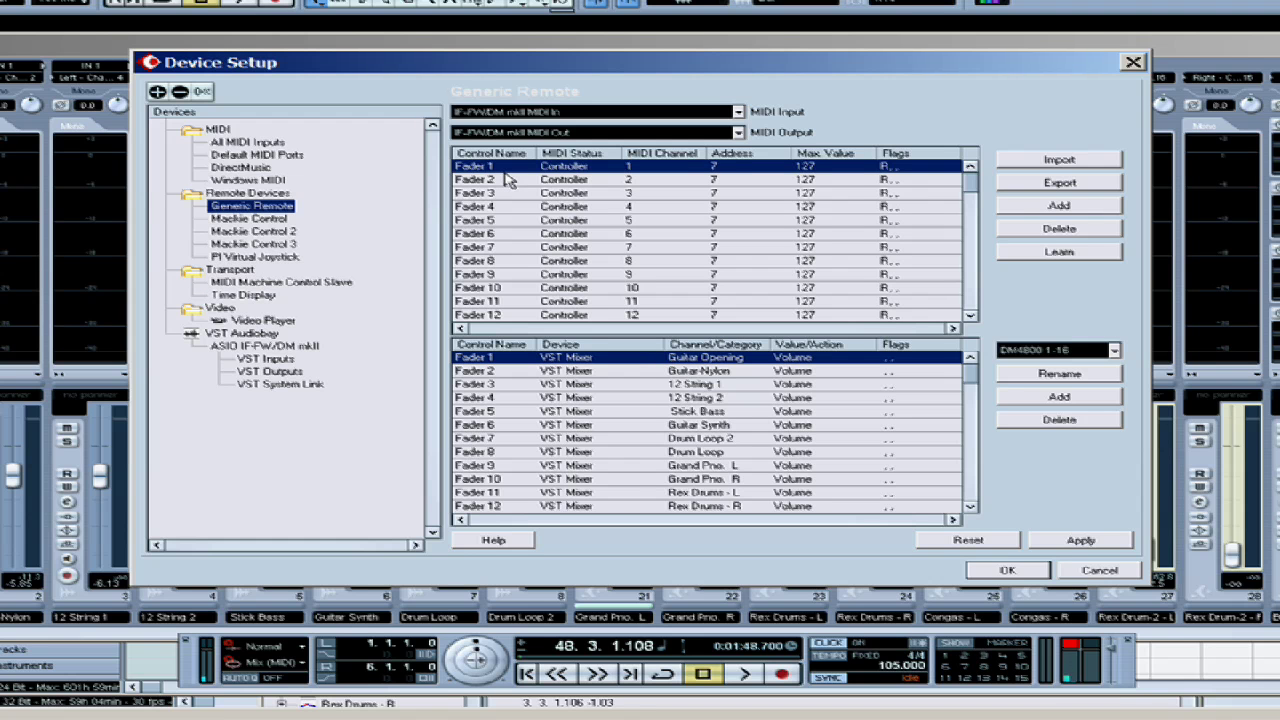
Step: Review the remote bank choices and the control list from Fader 1 through the mutes and sends to Fader 18
{"action": "scroll", "coordinate": [510, 185], "scroll_direction": "down", "scroll_amount": 2}
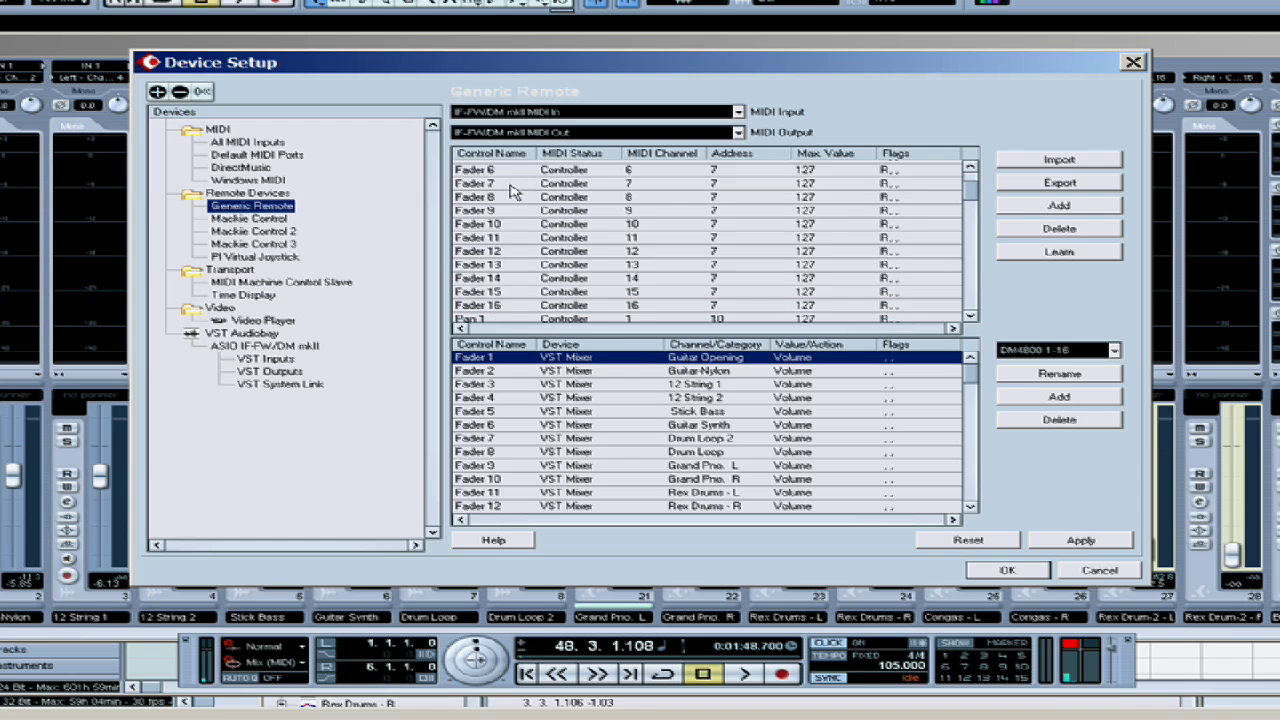
{"action": "scroll", "coordinate": [510, 190], "scroll_direction": "up", "scroll_amount": 2}
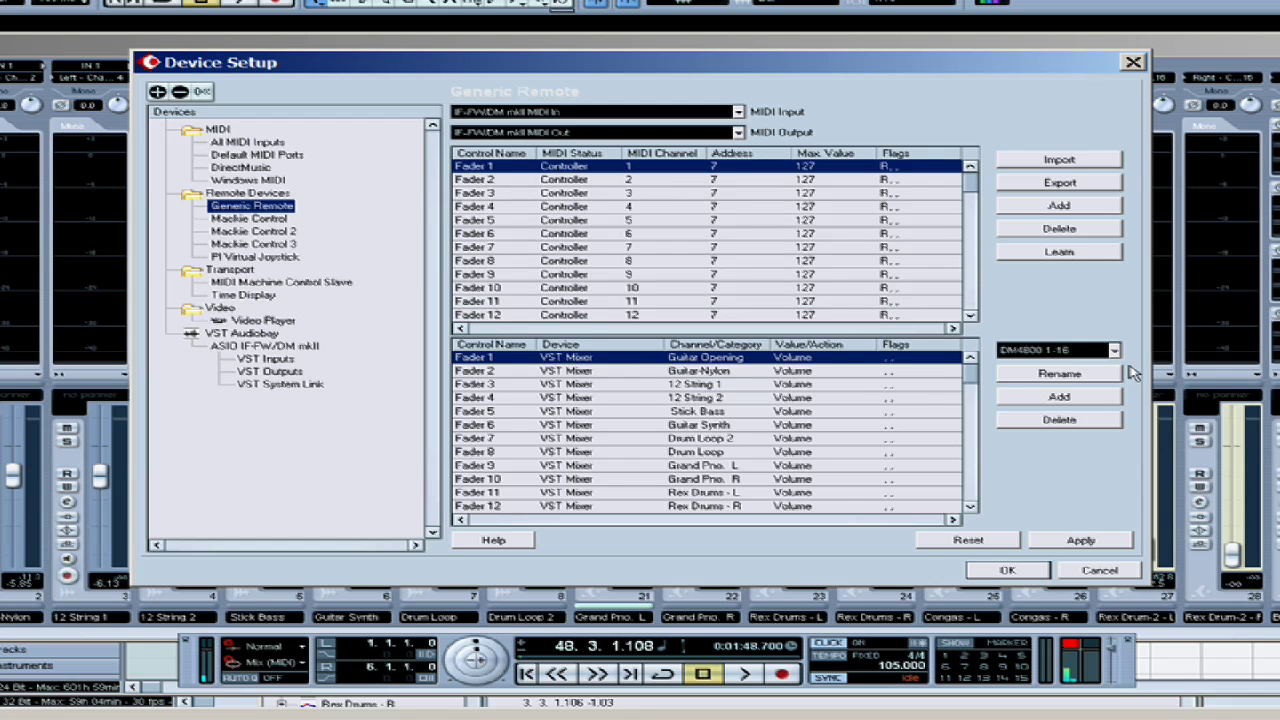
{"action": "left_click", "coordinate": [1085, 352]}
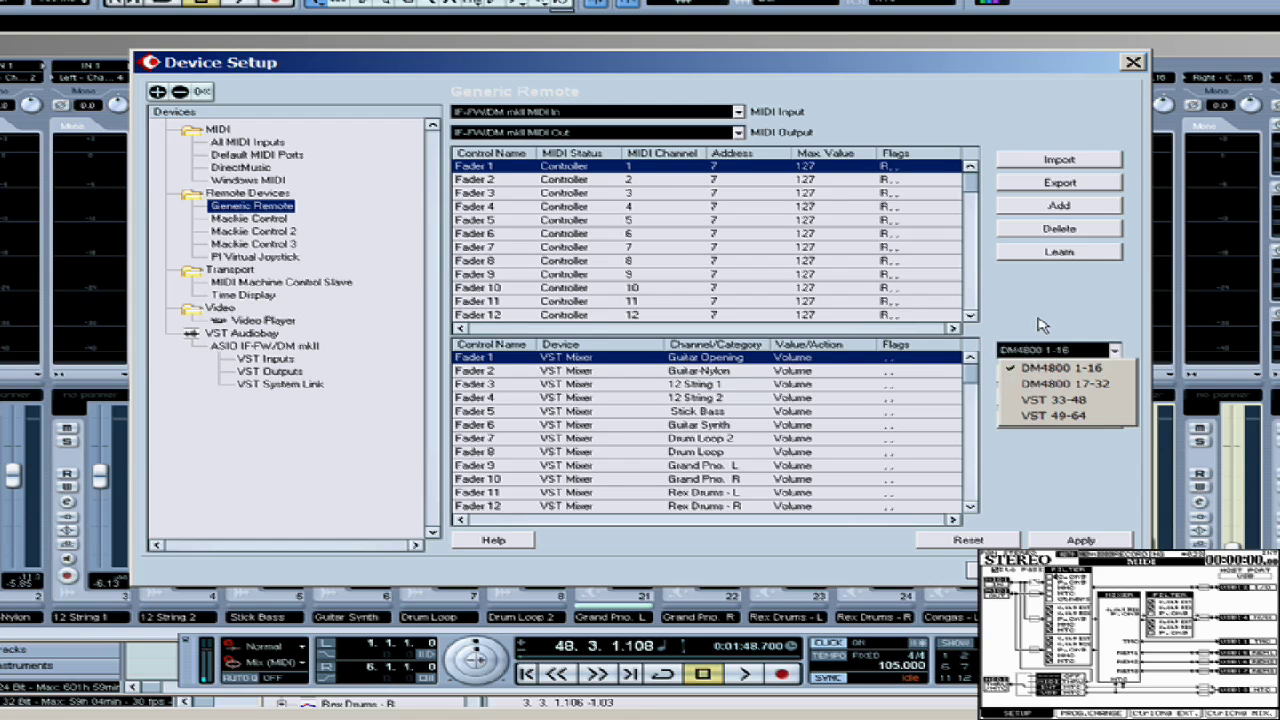
{"action": "left_click", "coordinate": [1040, 324]}
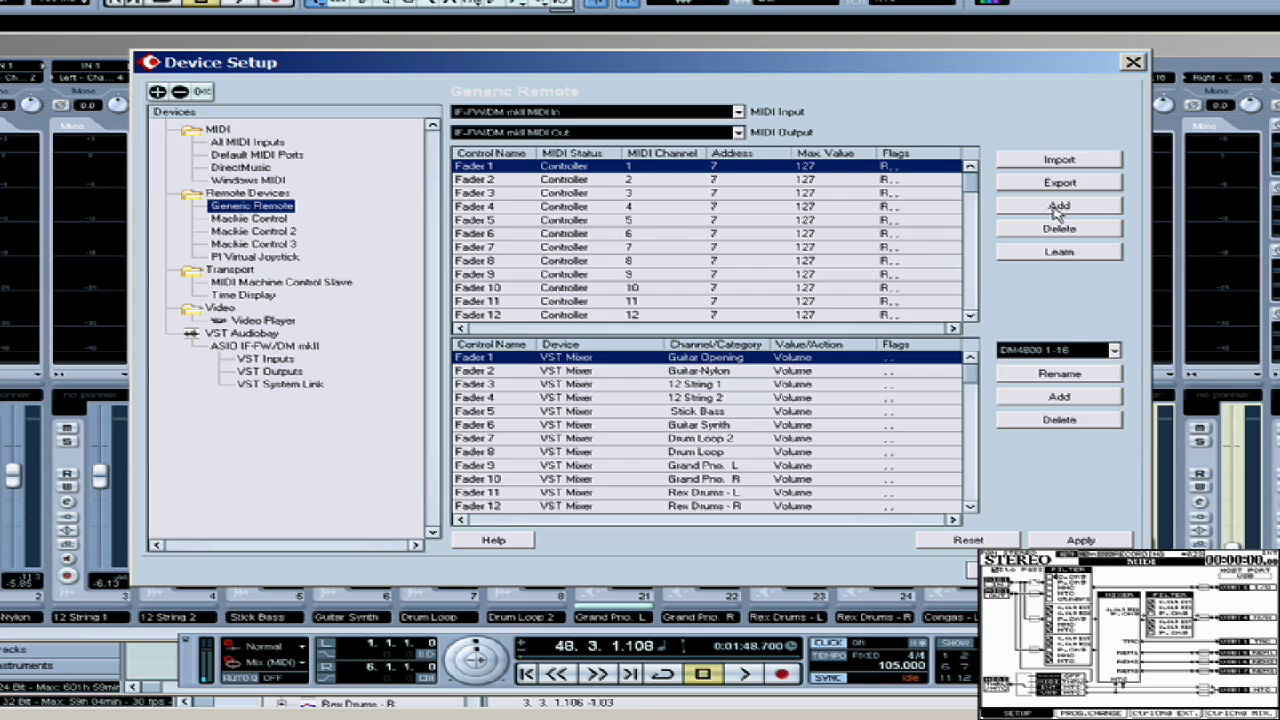
{"action": "scroll", "coordinate": [664, 258], "scroll_direction": "down", "scroll_amount": 15}
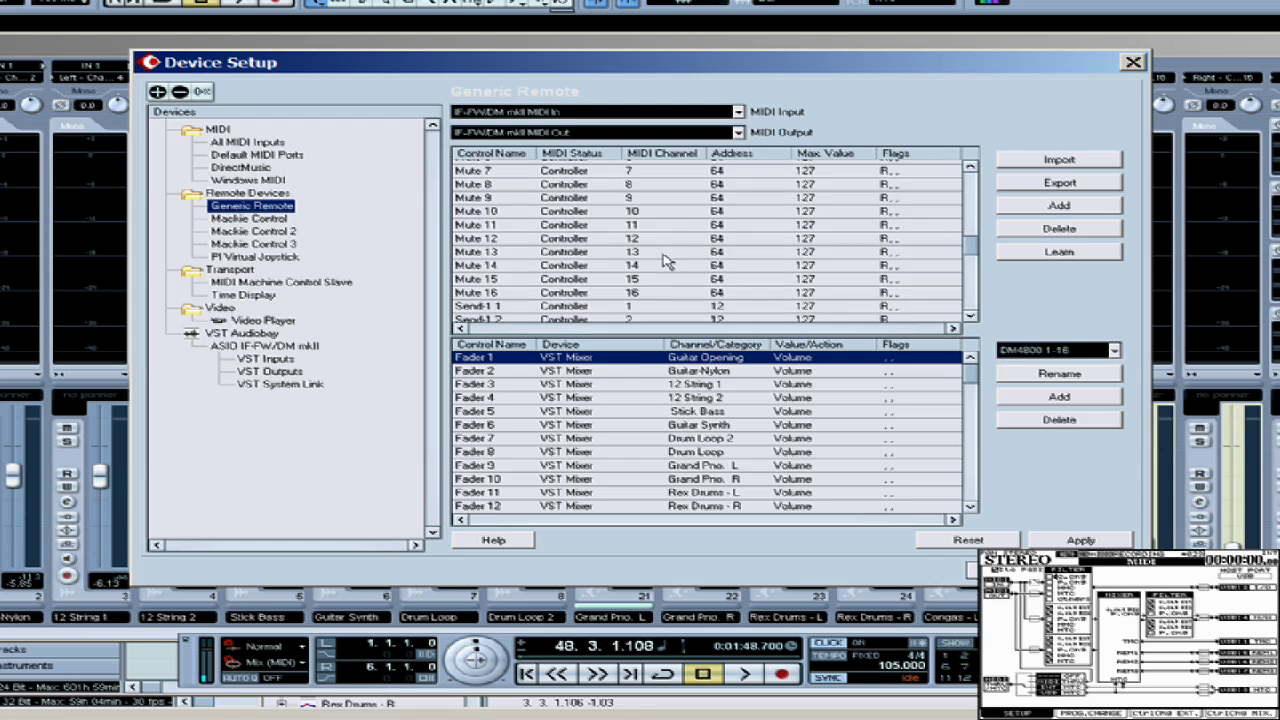
{"action": "scroll", "coordinate": [664, 260], "scroll_direction": "down", "scroll_amount": 5}
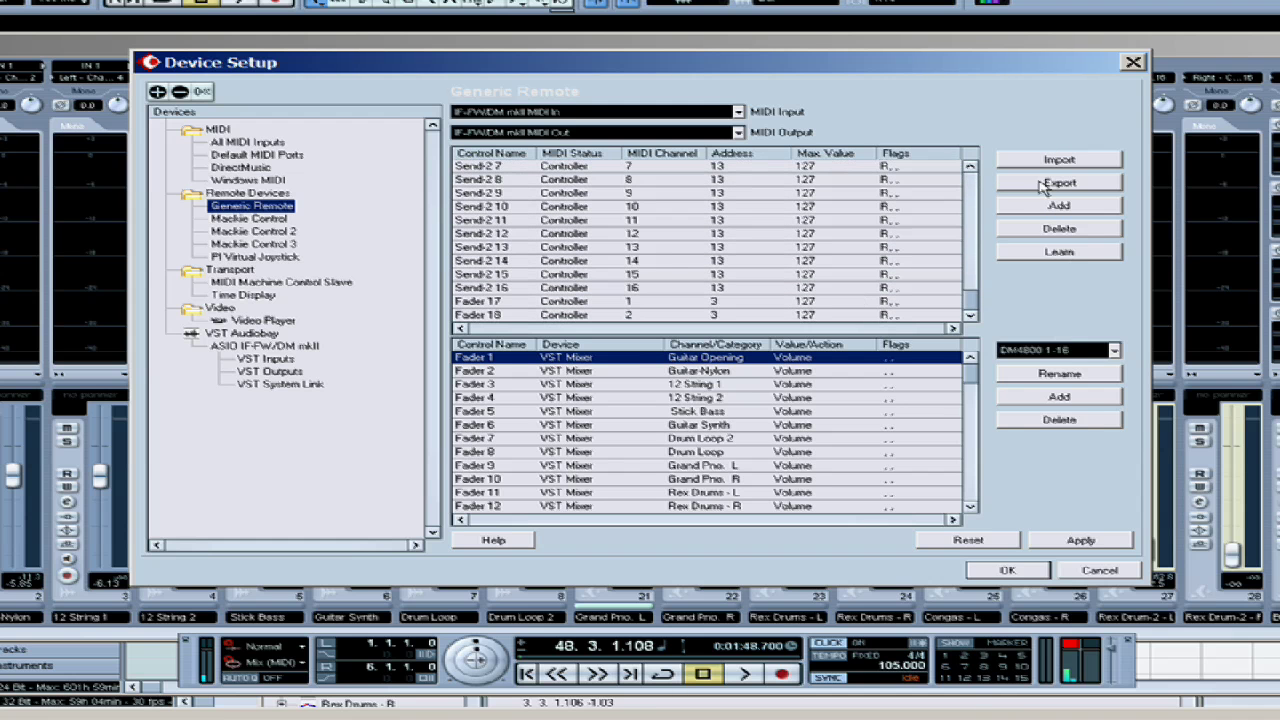
Step: Inspect the Fader 17 and Fader 18 controls and their VST Mixer channel assignments, then cancel Device Setup
{"action": "left_click", "coordinate": [510, 302]}
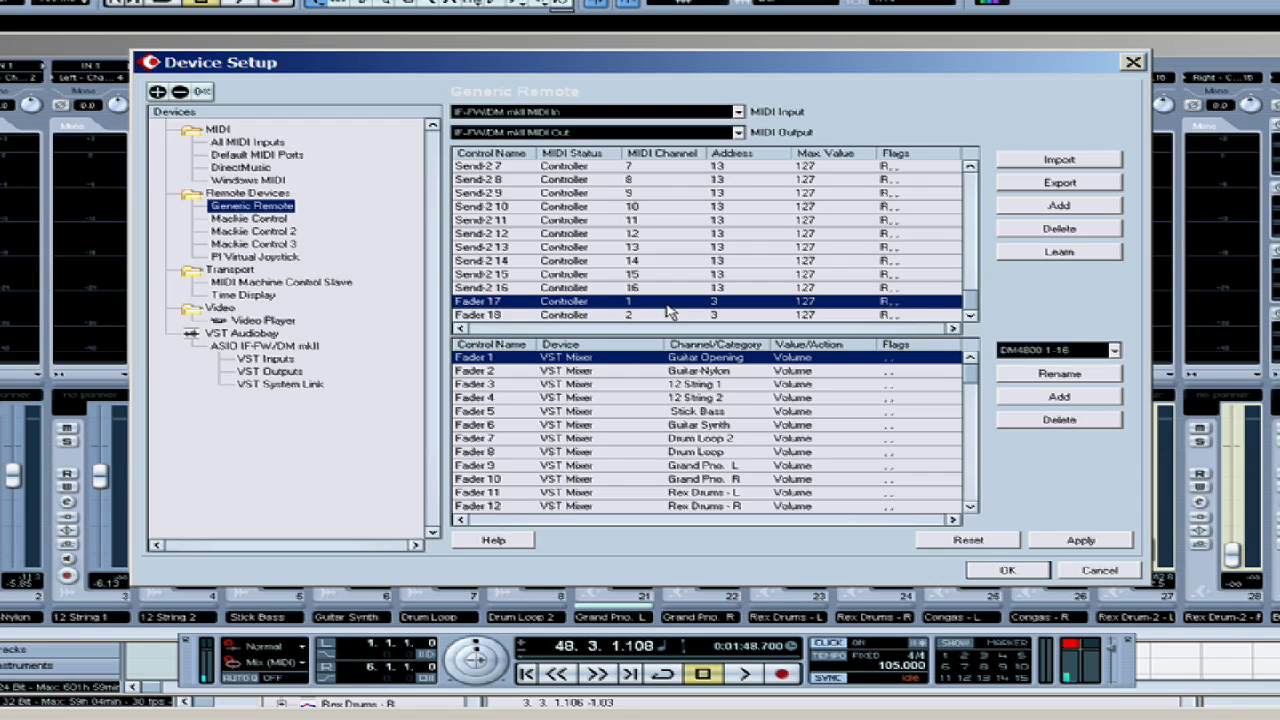
{"action": "left_click", "coordinate": [481, 316]}
{"action": "scroll", "coordinate": [553, 448], "scroll_direction": "down", "scroll_amount": 15}
{"action": "scroll", "coordinate": [553, 448], "scroll_direction": "down", "scroll_amount": 8}
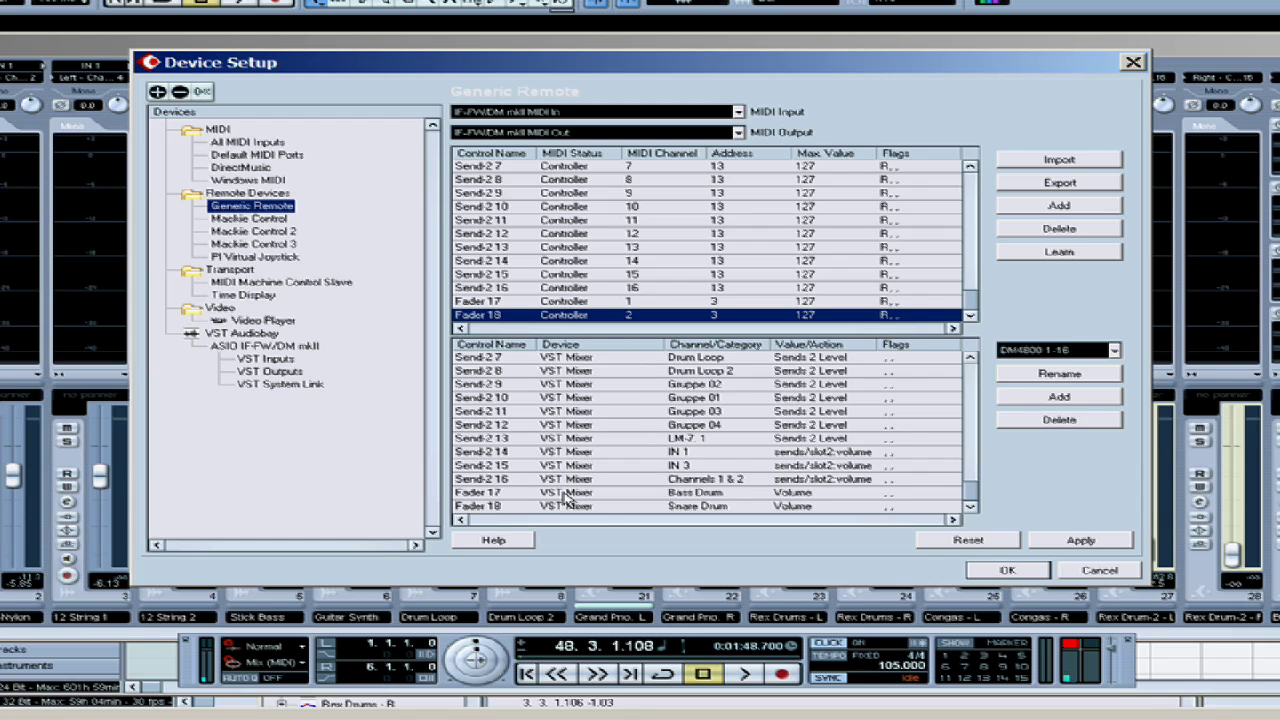
{"action": "left_click", "coordinate": [697, 494]}
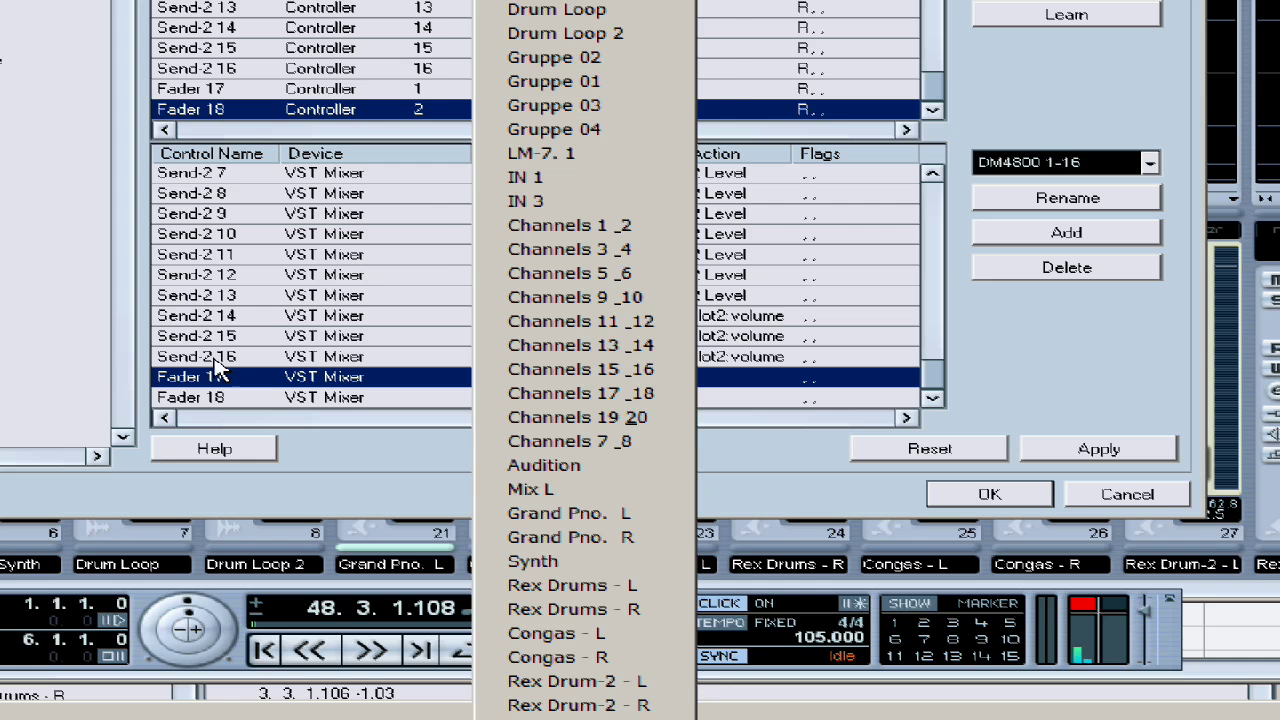
{"action": "left_click", "coordinate": [467, 494]}
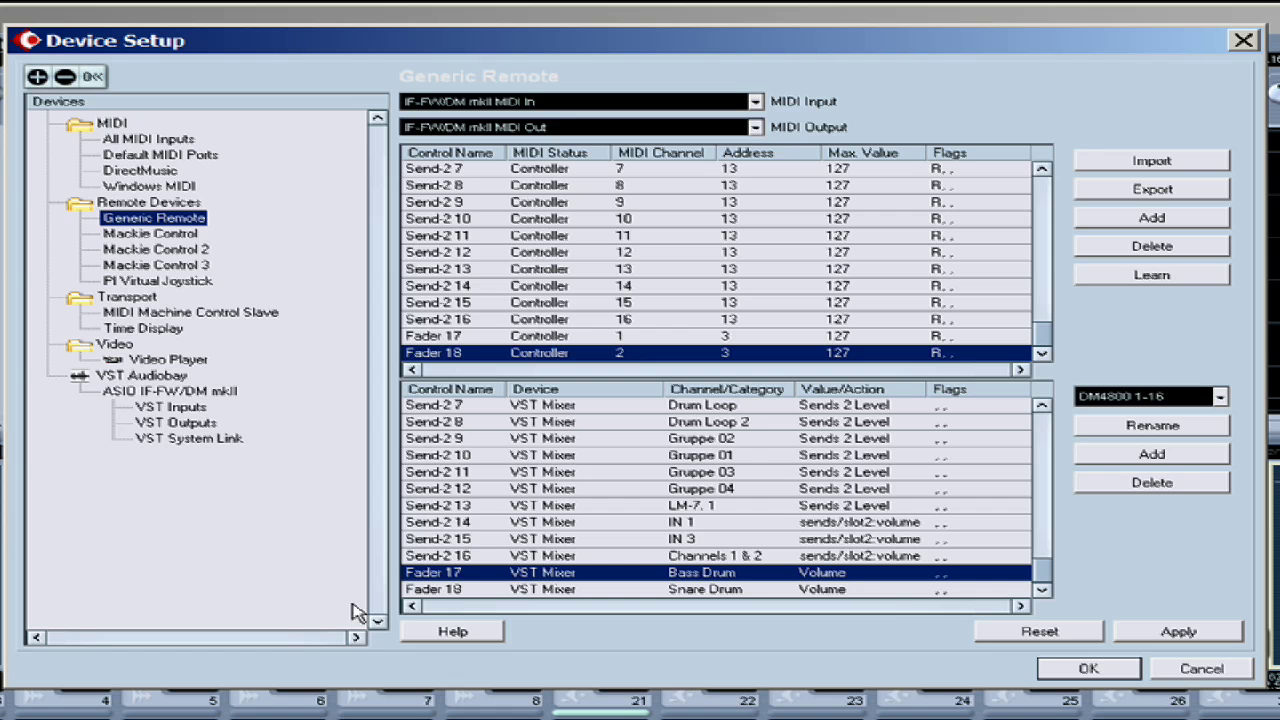
{"action": "left_click", "coordinate": [417, 589]}
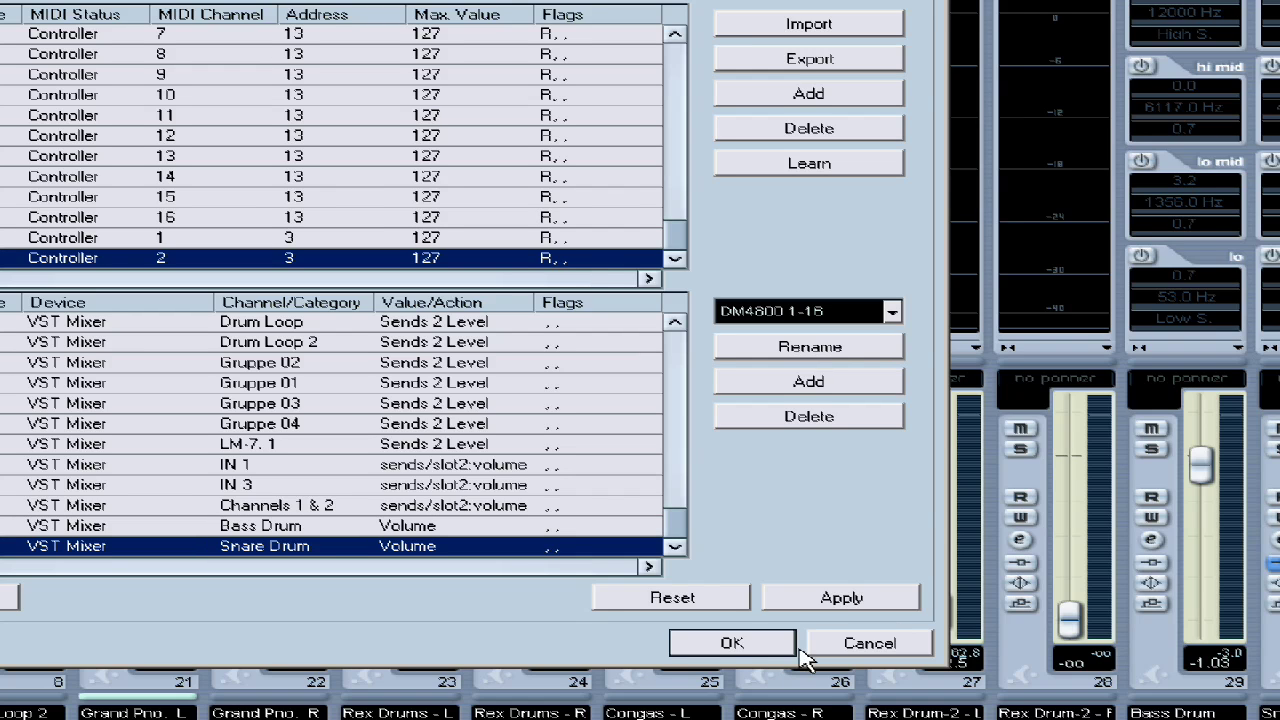
{"action": "left_click", "coordinate": [866, 645]}
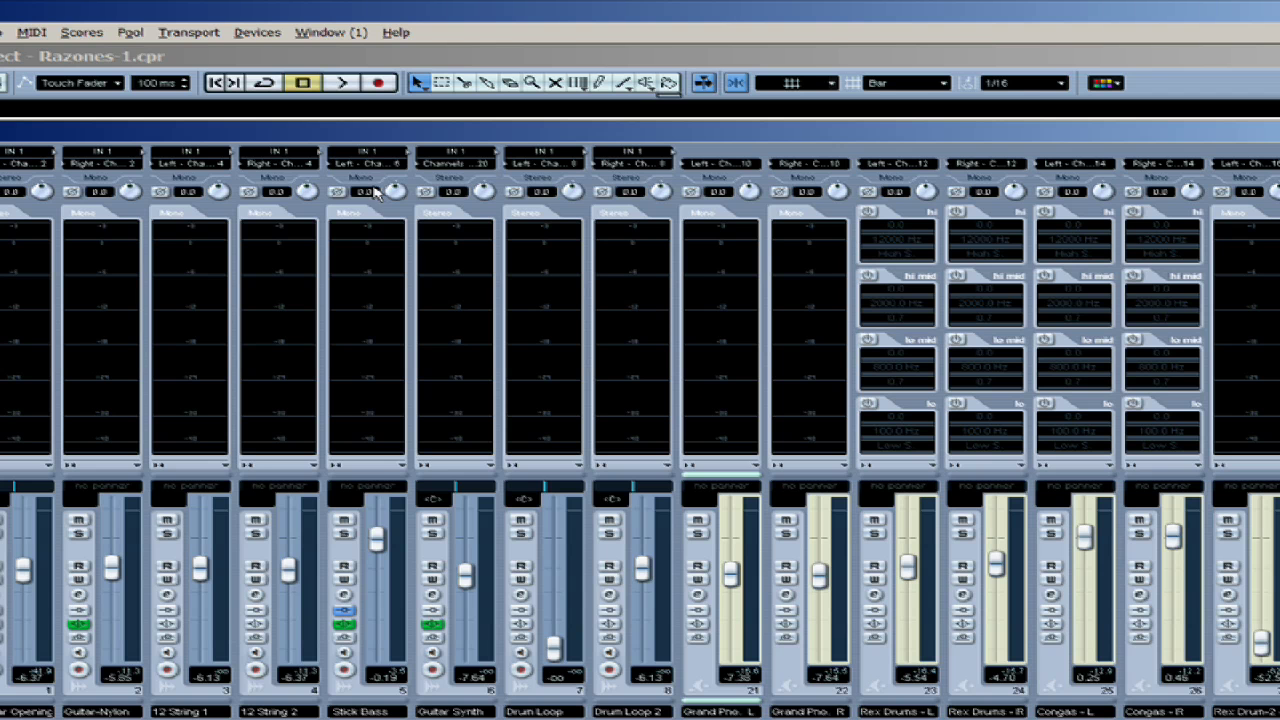
Step: Check the MIDI Machine Control Slave port and device ID settings in Device Setup, then cancel the dialog
{"action": "left_click", "coordinate": [258, 32]}
{"action": "left_click", "coordinate": [314, 378]}
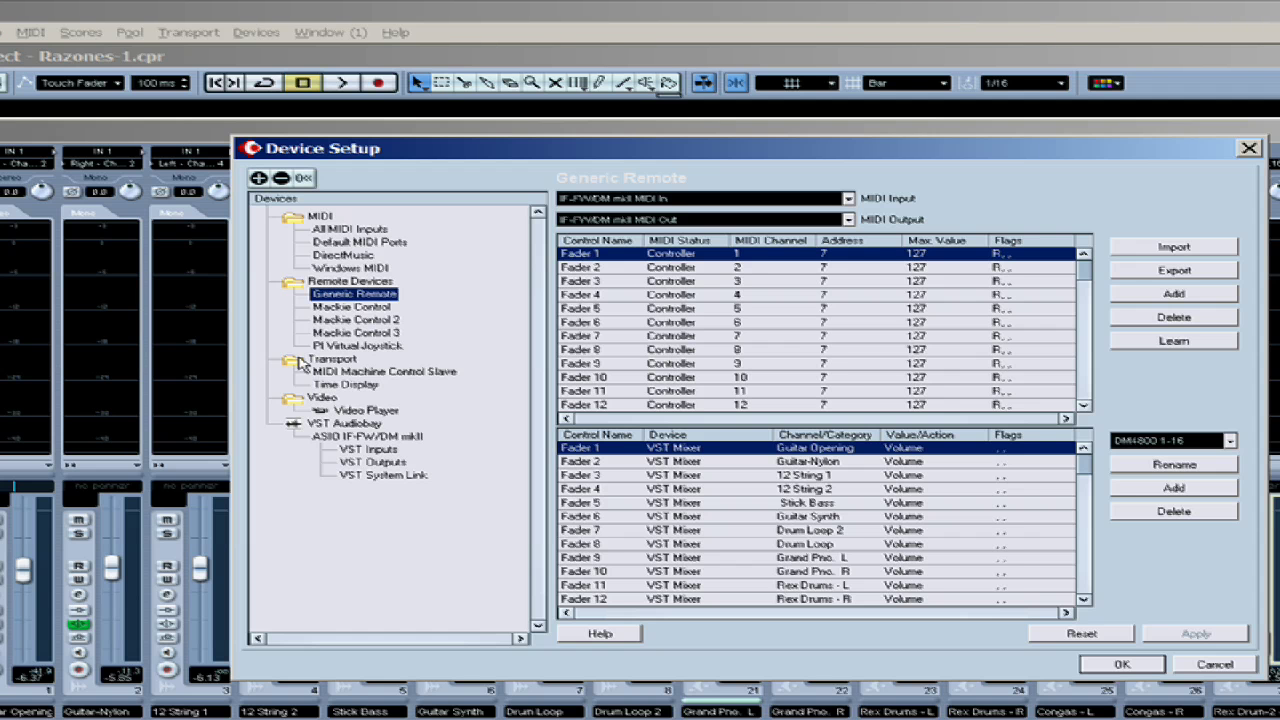
{"action": "left_click", "coordinate": [358, 372]}
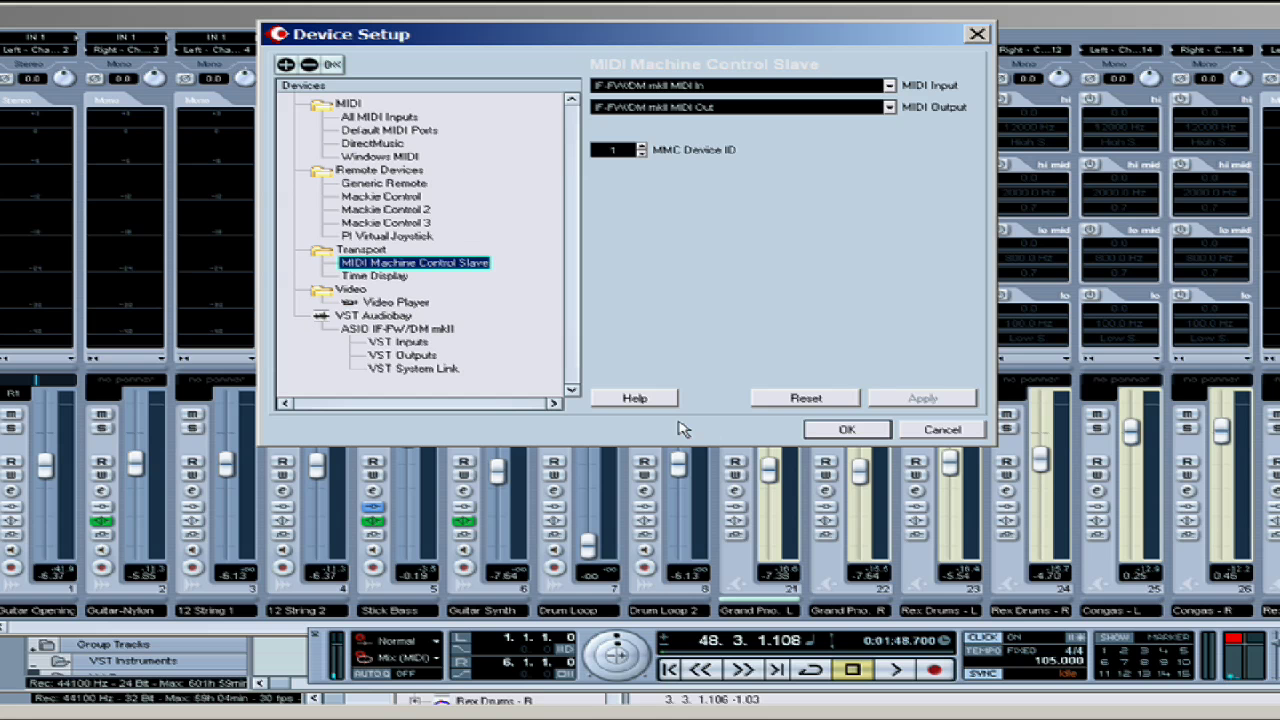
{"action": "left_click", "coordinate": [912, 430]}
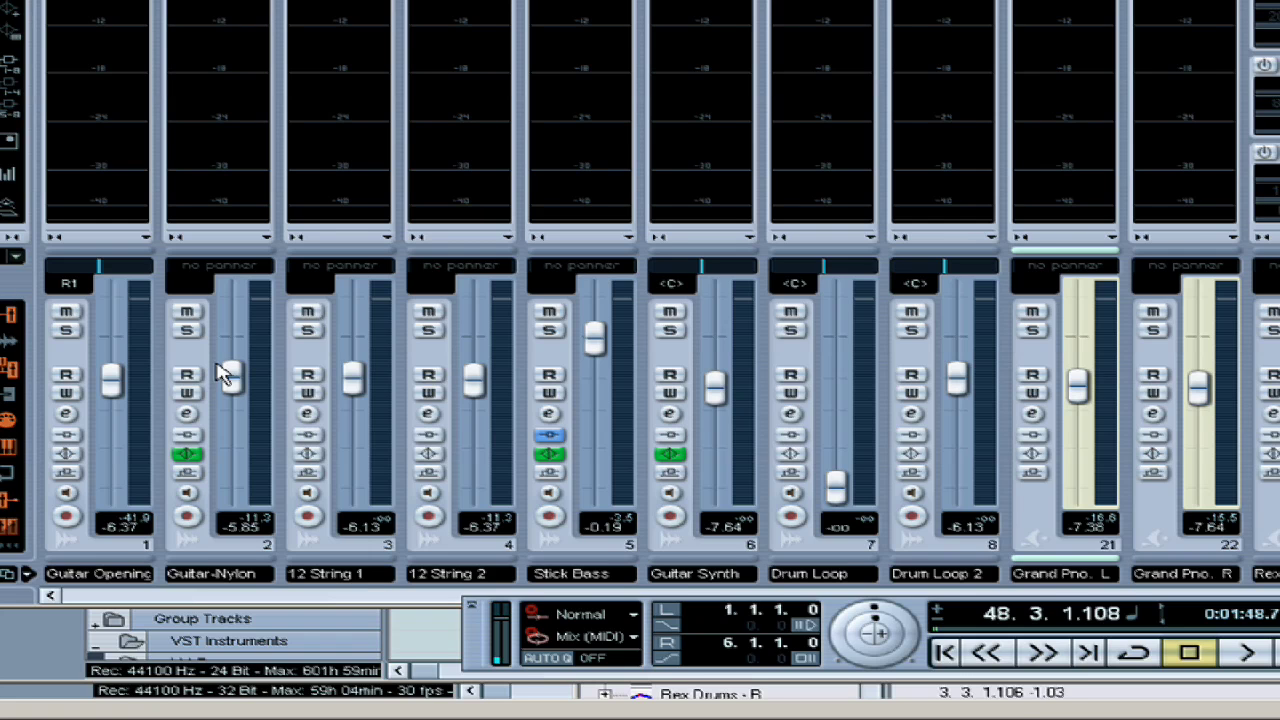
Step: Play the project from the beginning and stop at about bar 24
{"action": "key", "text": "Home"}
{"action": "key", "text": "space"}
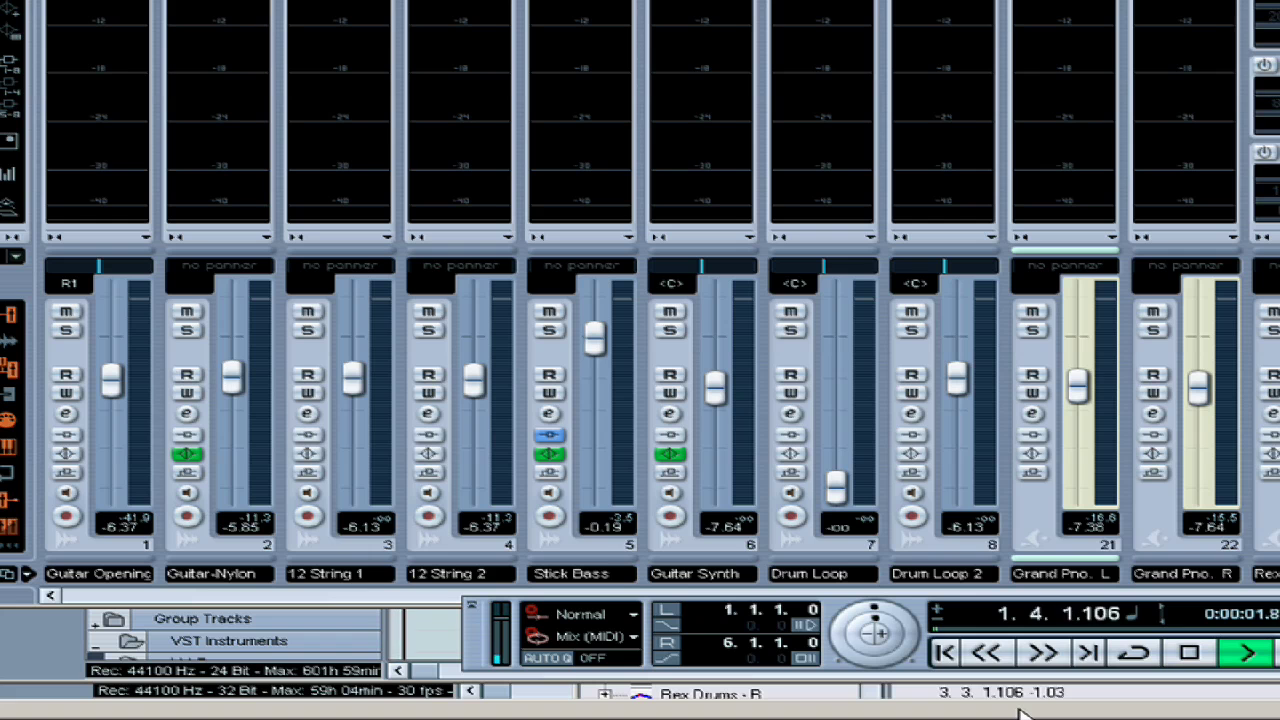
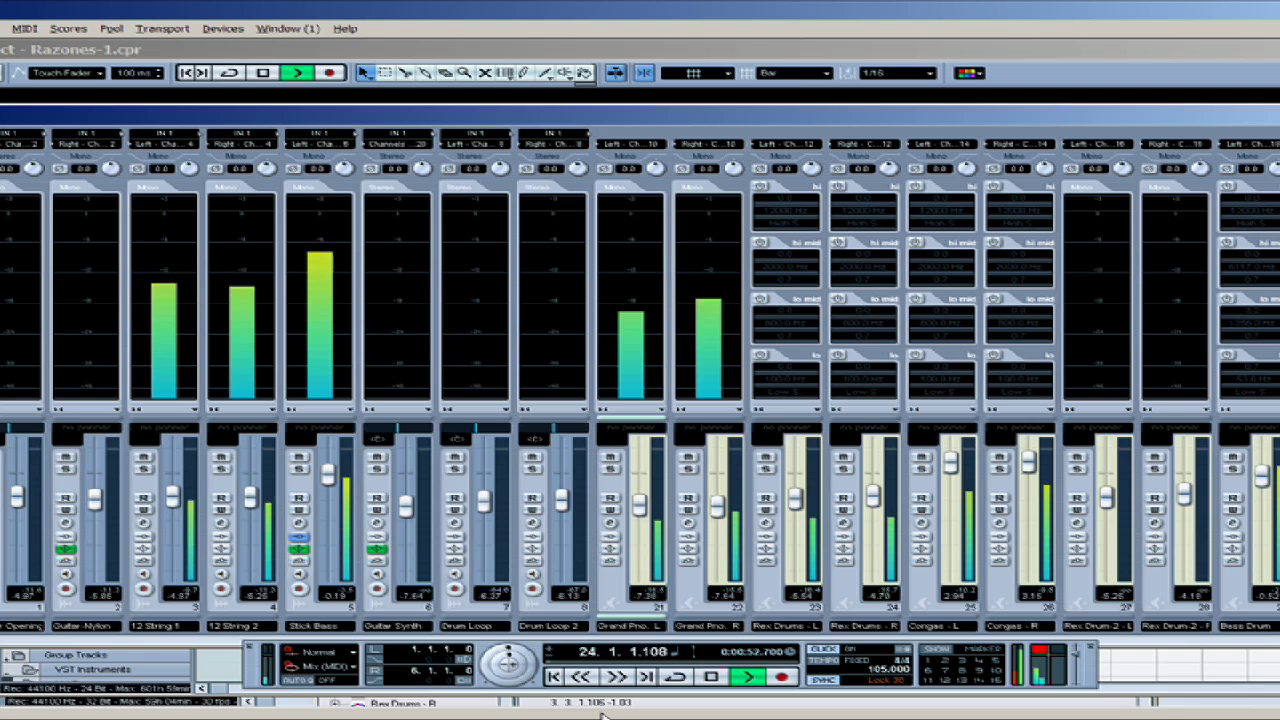
{"action": "key", "text": "space"}
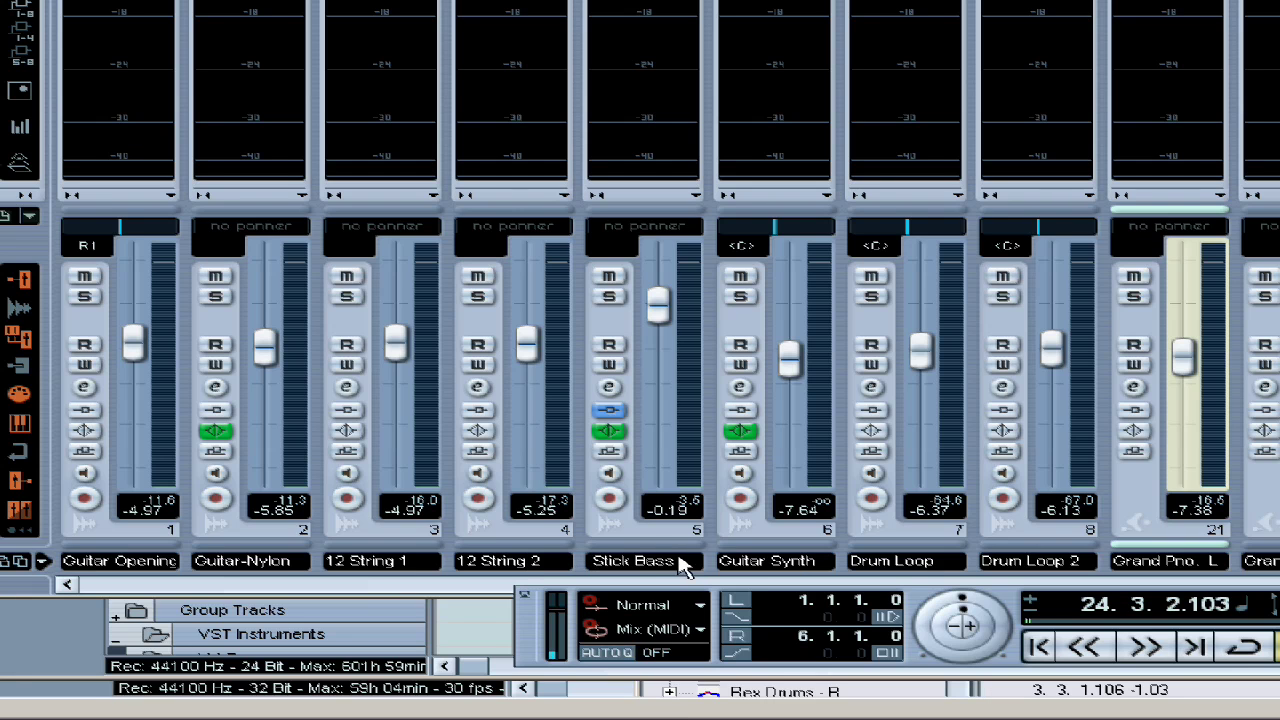
Step: Select the Stick Bass channel and switch its record enable on and off again
{"action": "left_click", "coordinate": [655, 553]}
{"action": "left_click", "coordinate": [614, 498]}
{"action": "left_click", "coordinate": [610, 474]}
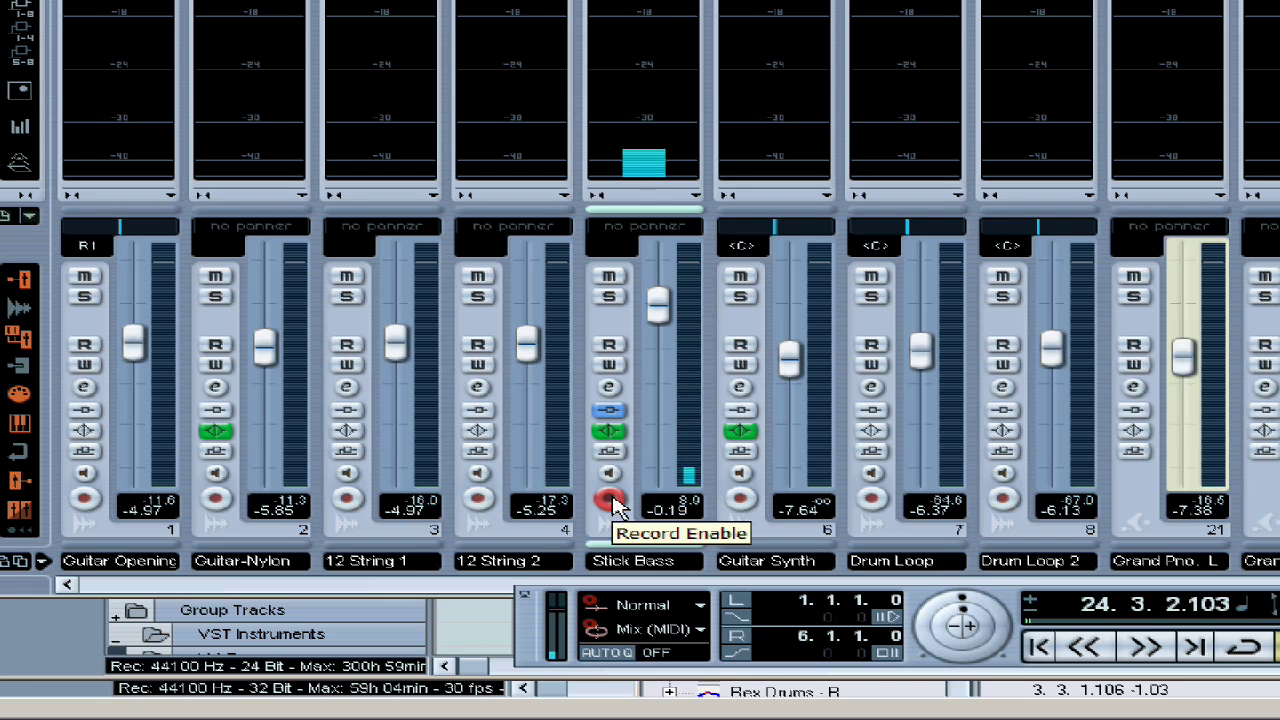
{"action": "left_click", "coordinate": [612, 500]}
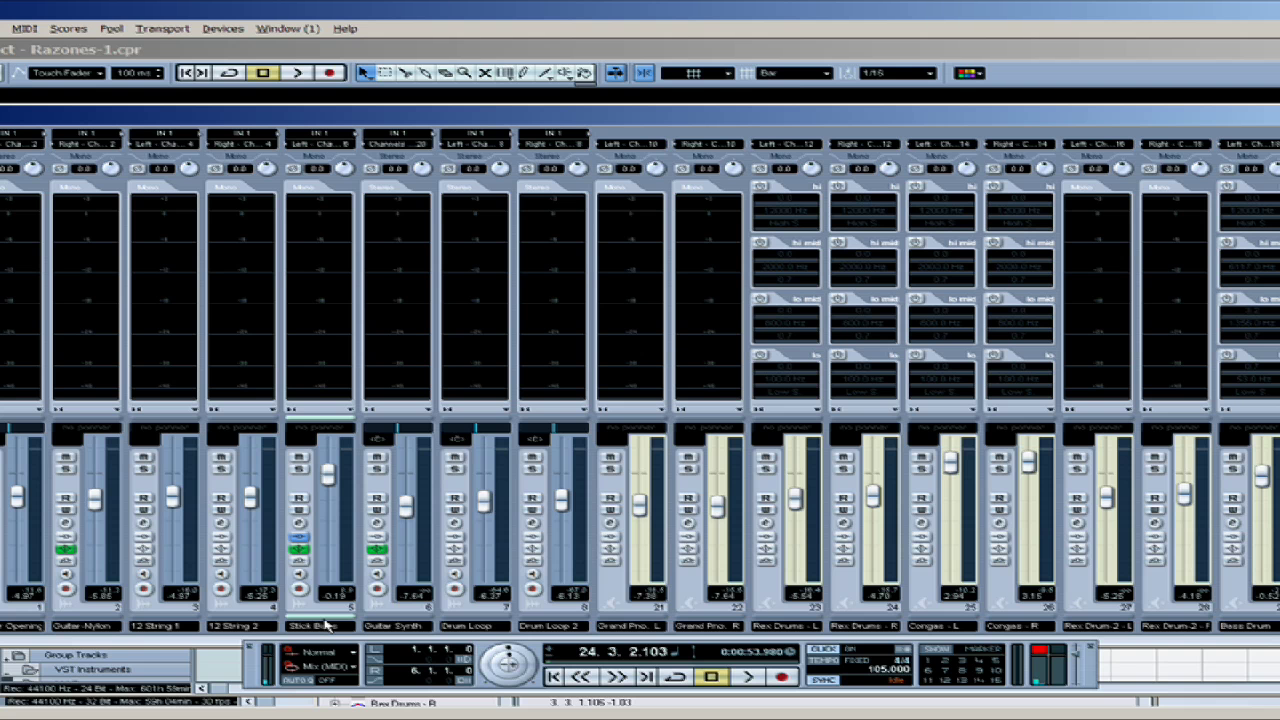
Step: Resume playback from bar 24 and stop at about bar 58
{"action": "key", "text": "space"}
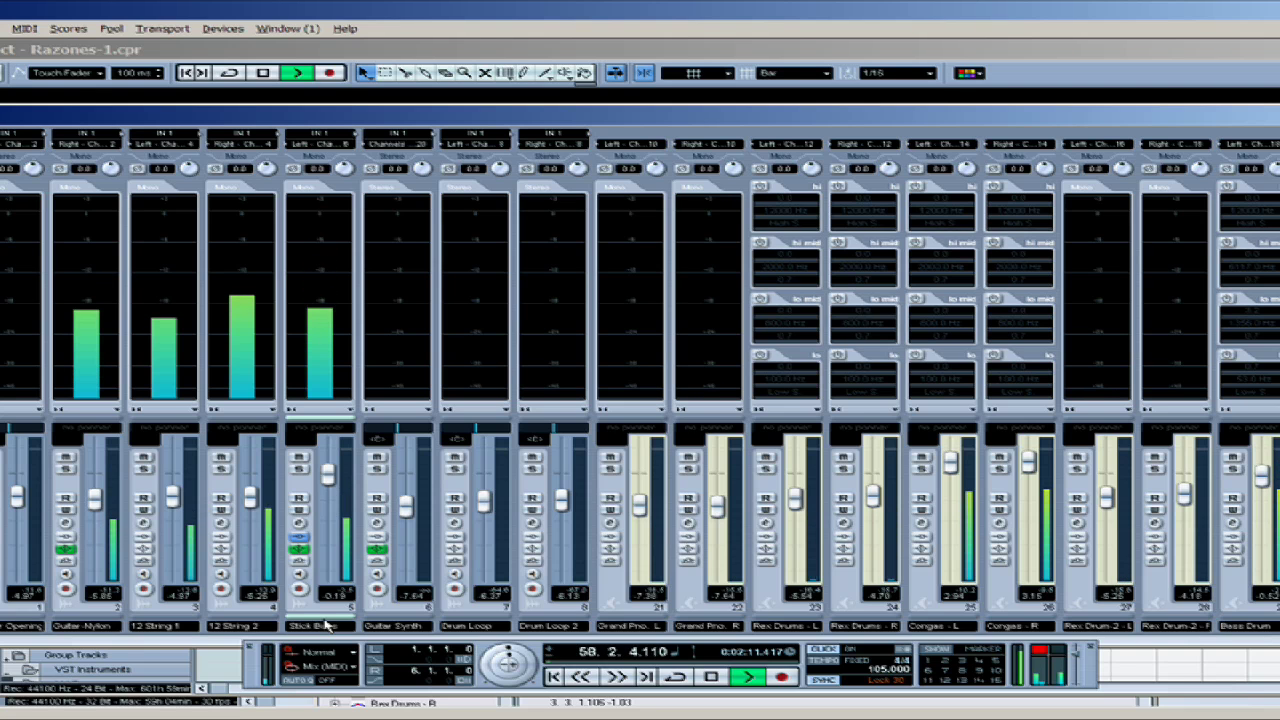
{"action": "key", "text": "space"}
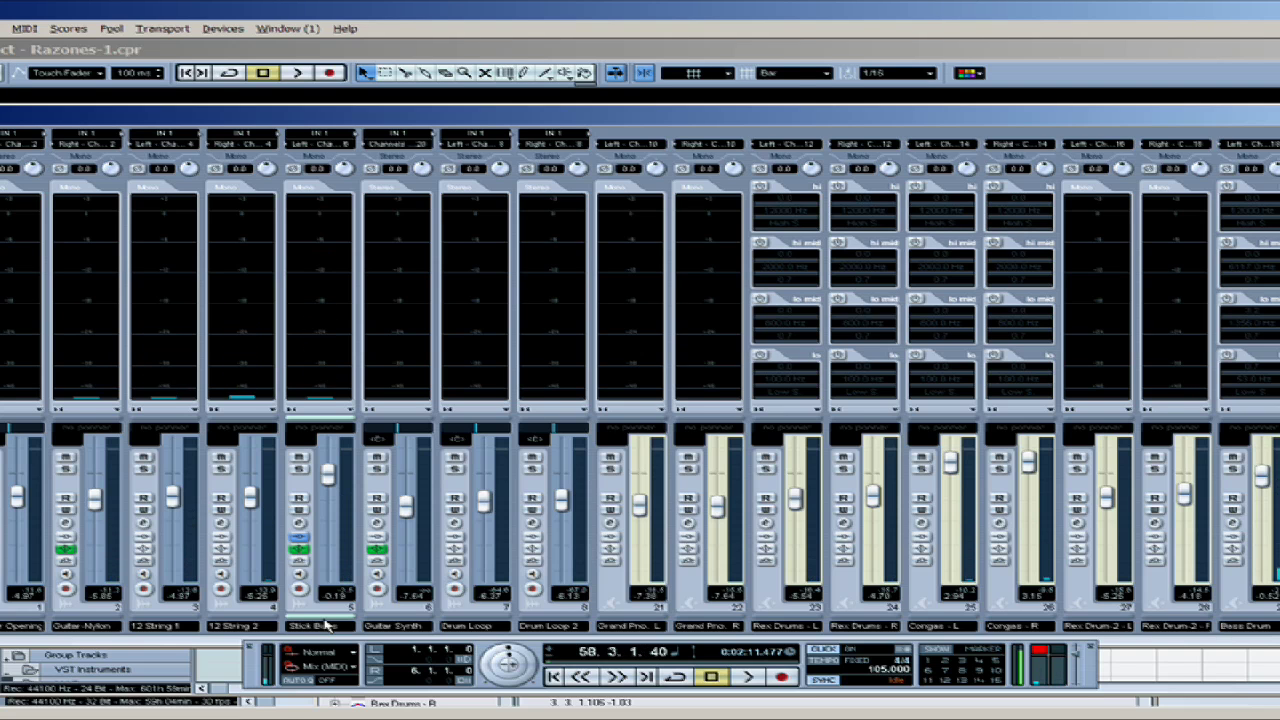